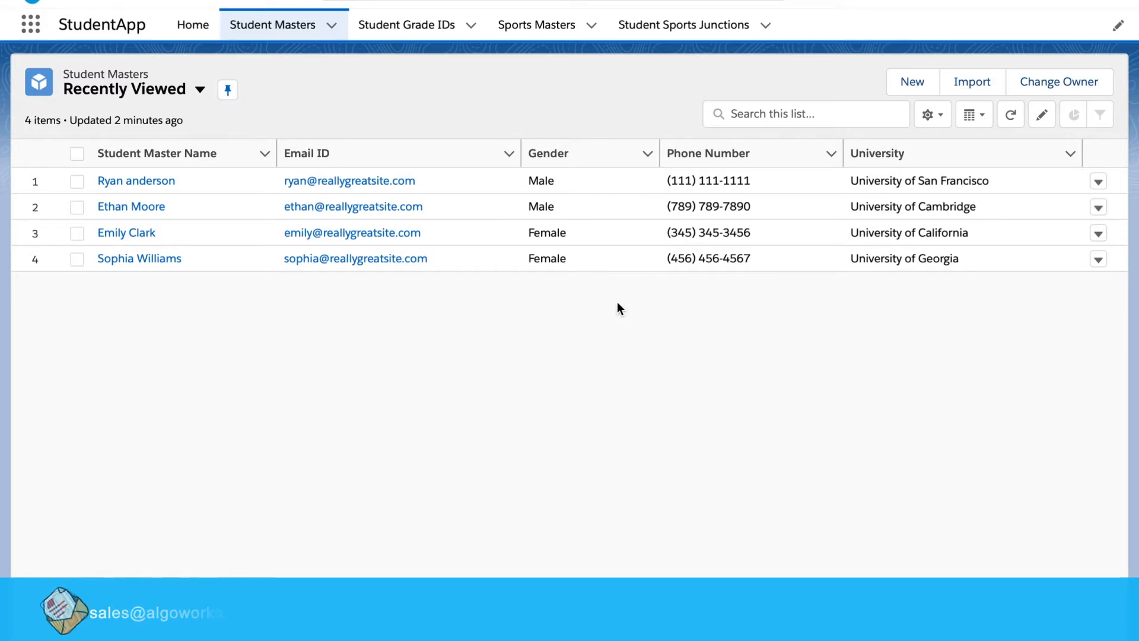
pyautogui.click(914, 83)
pyautogui.click(889, 382)
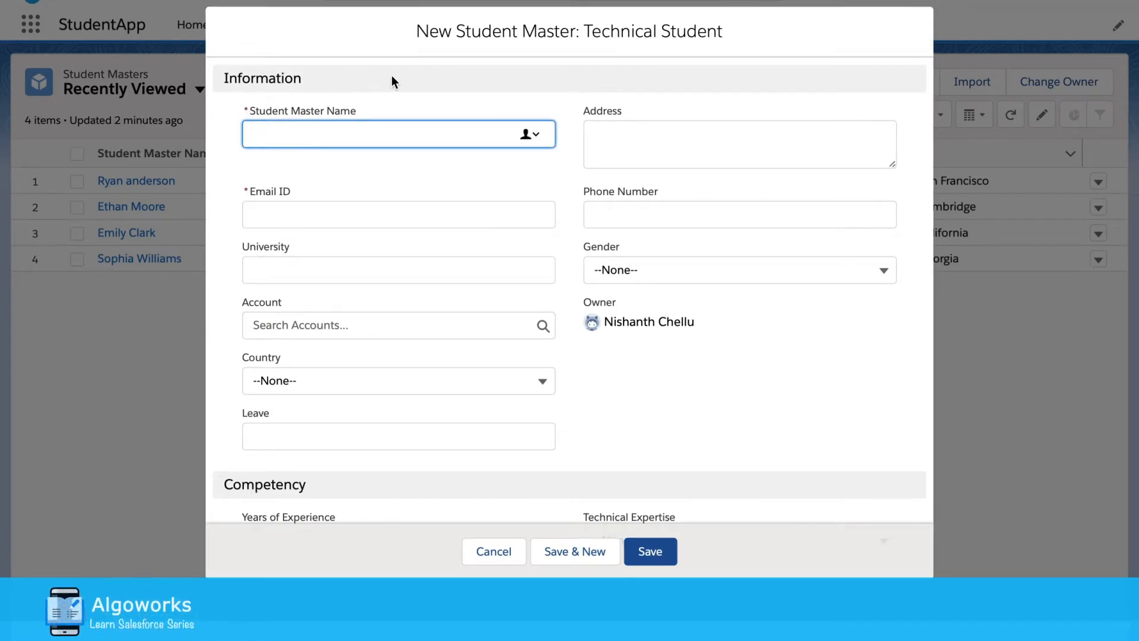
pyautogui.click(240, 244)
pyautogui.moveTo(243, 245); pyautogui.dragTo(292, 246)
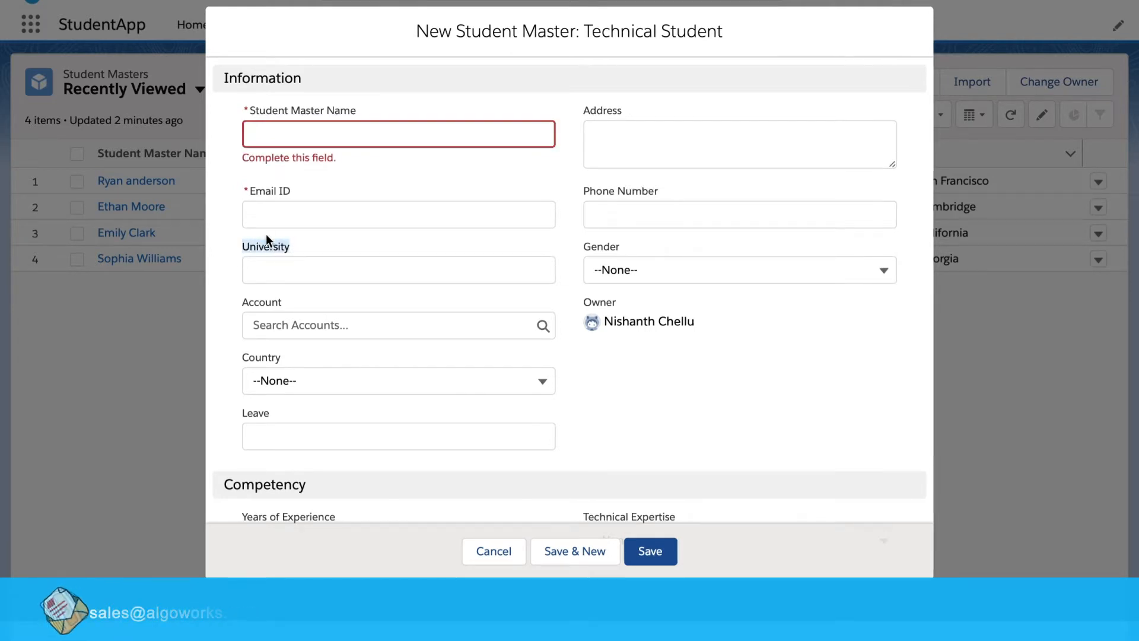
pyautogui.click(256, 271)
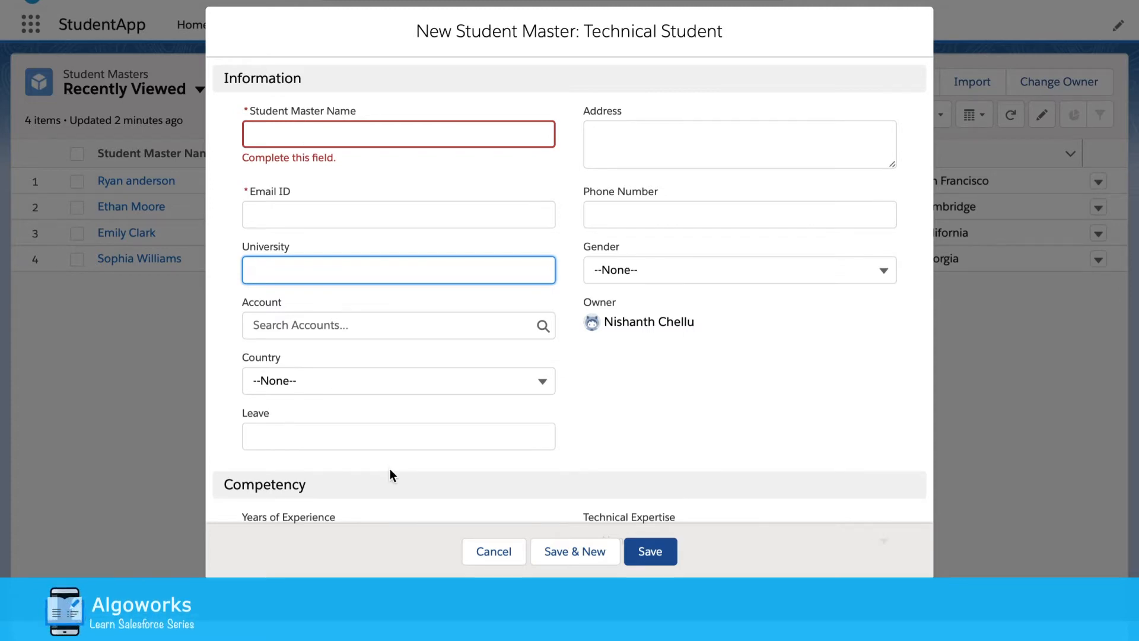
pyautogui.click(493, 552)
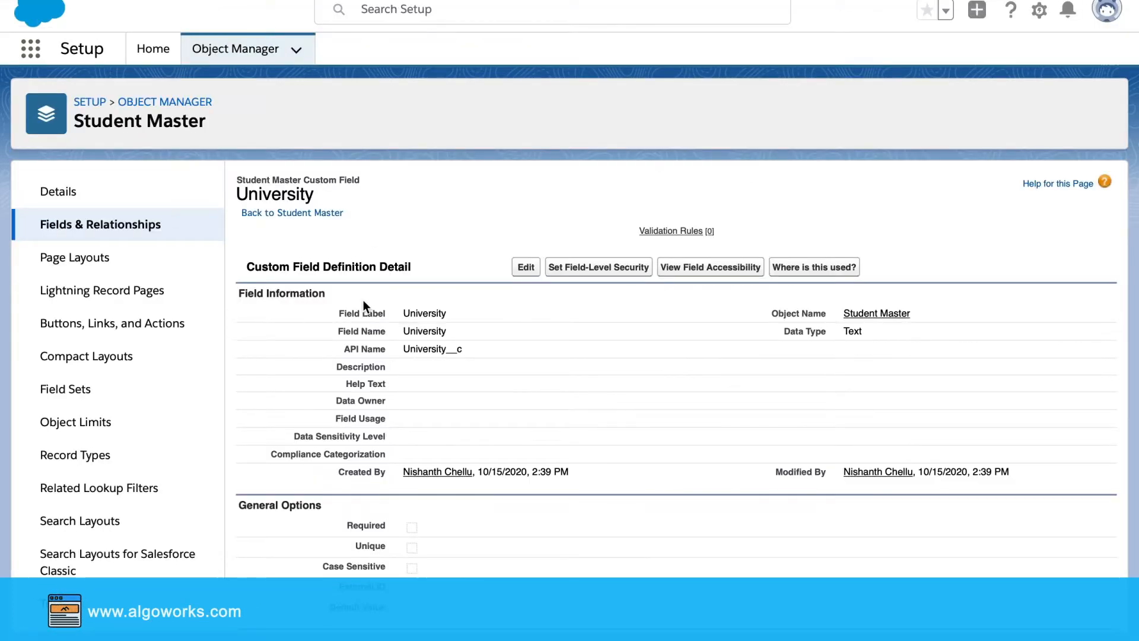
# Open Student Master's University field and start a new validation rule on it
pyautogui.click(108, 229)
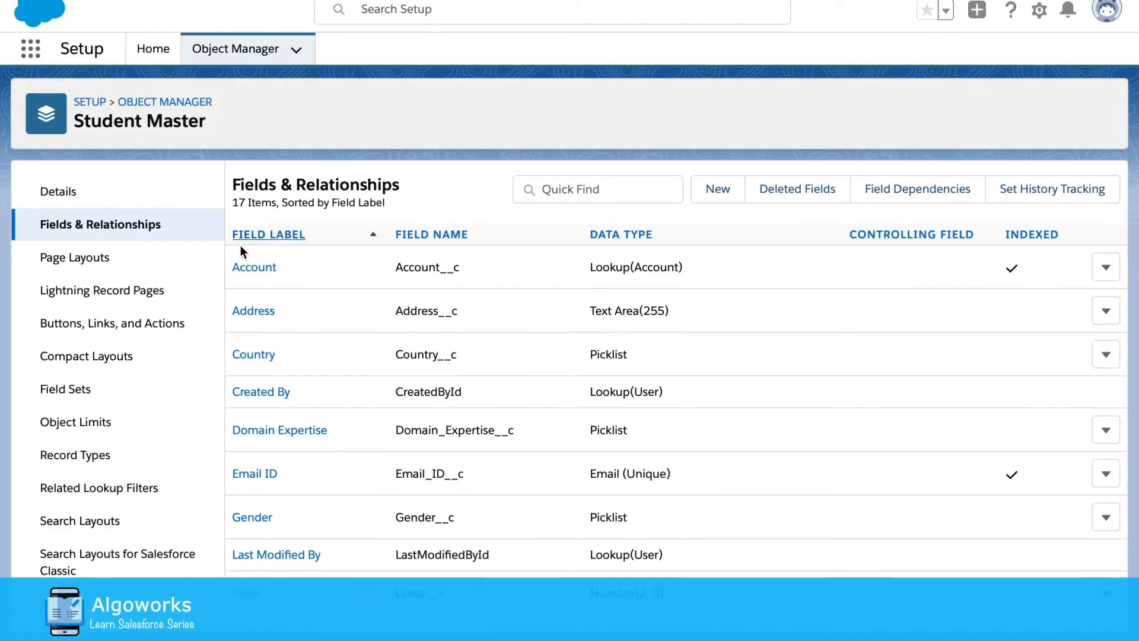
pyautogui.scroll(-5, 280, 399)
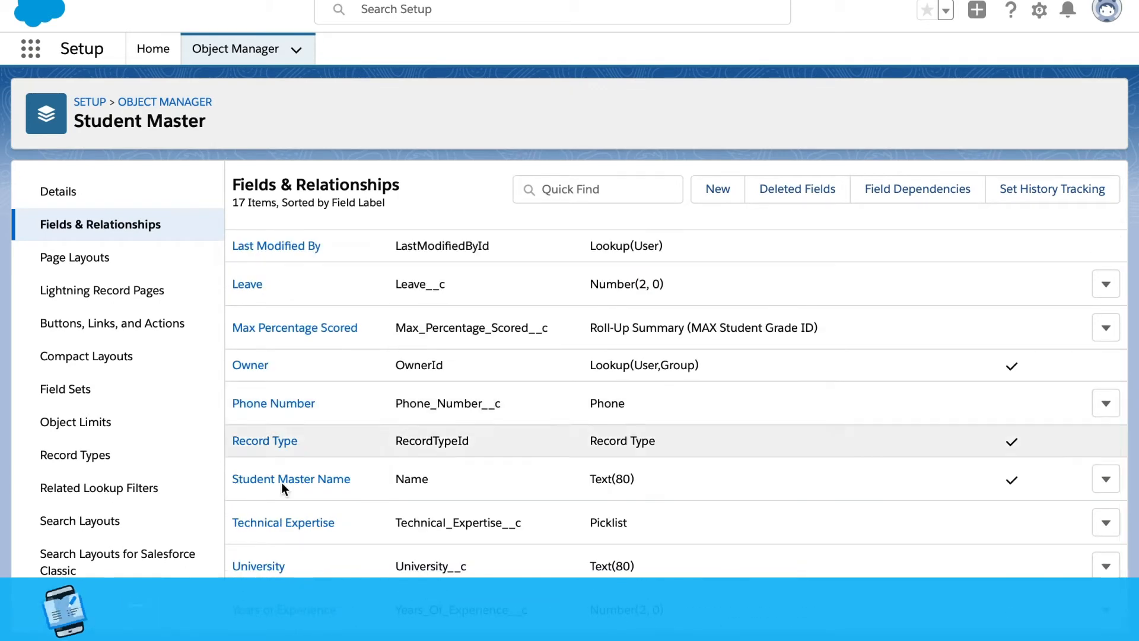
pyautogui.click(268, 567)
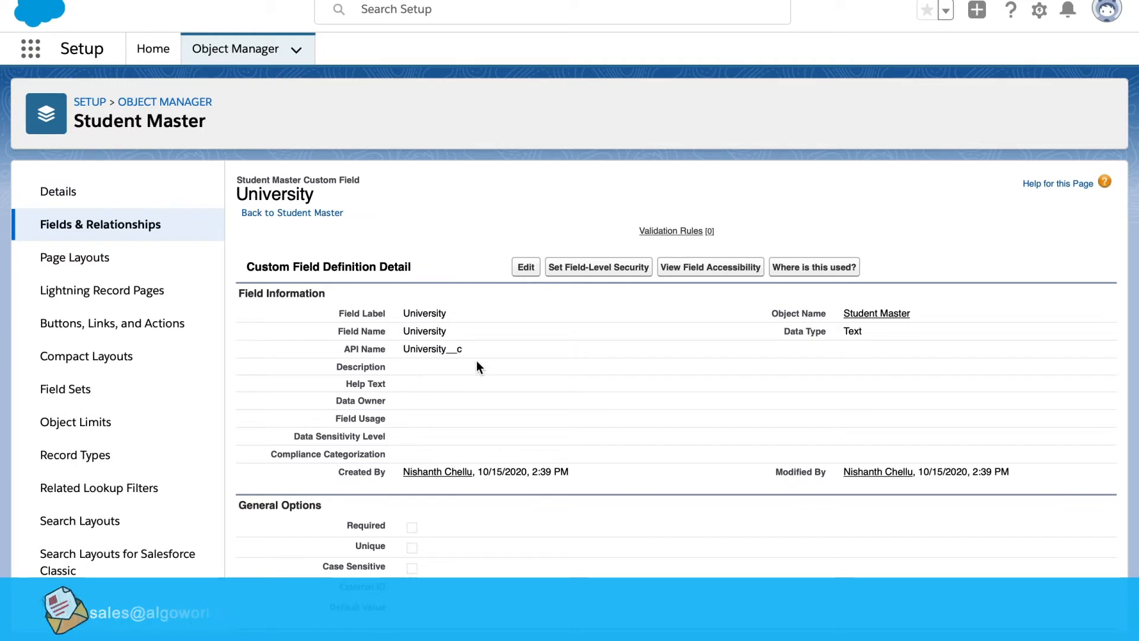
pyautogui.moveTo(667, 232)
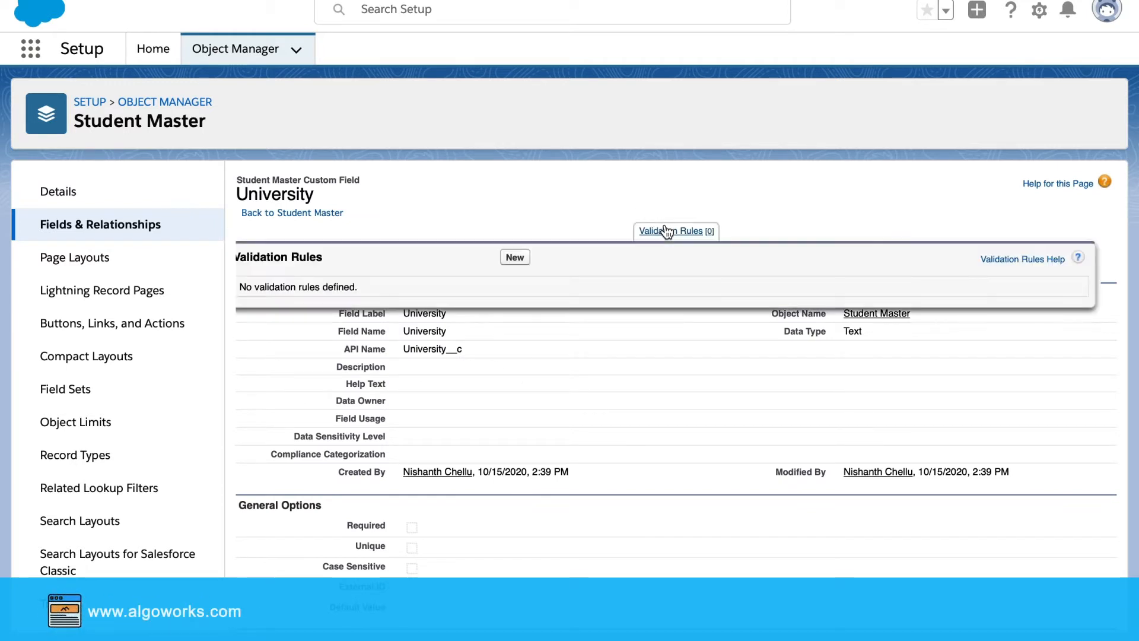
pyautogui.click(518, 258)
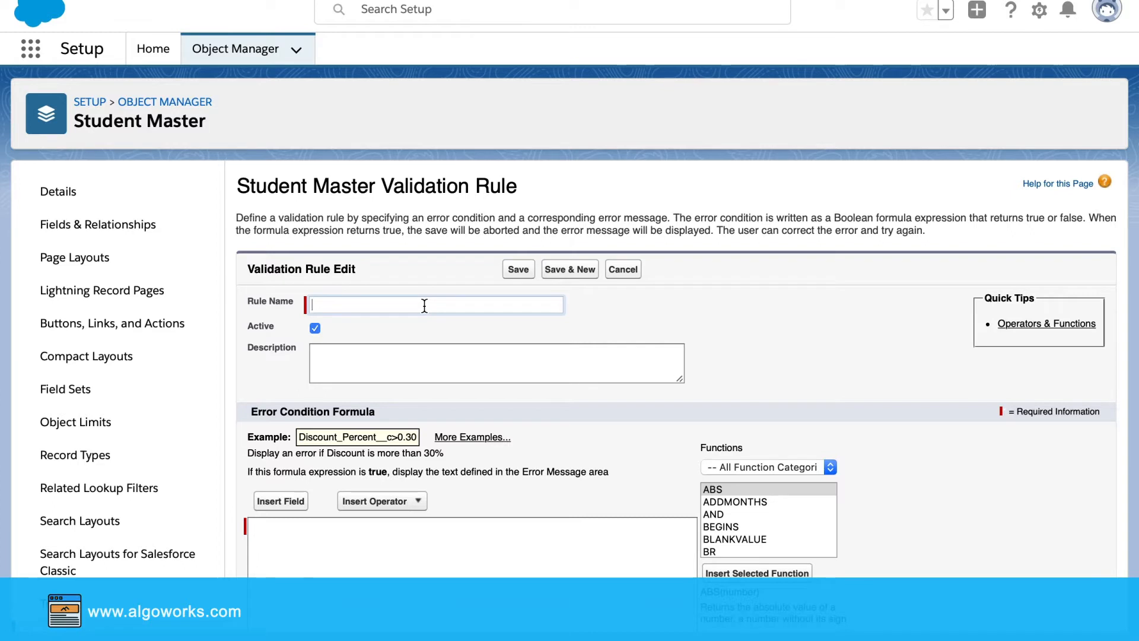
# Name the rule University_Mandatory with the description 'University is Mandatory'
pyautogui.write('versity')
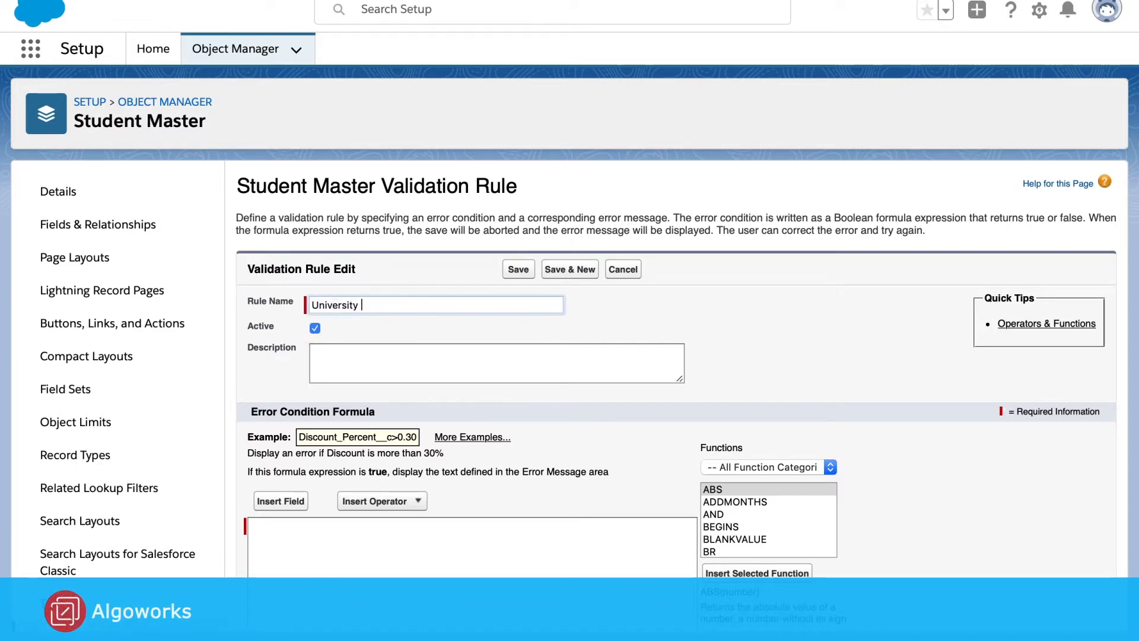
pyautogui.write(' Mandatory')
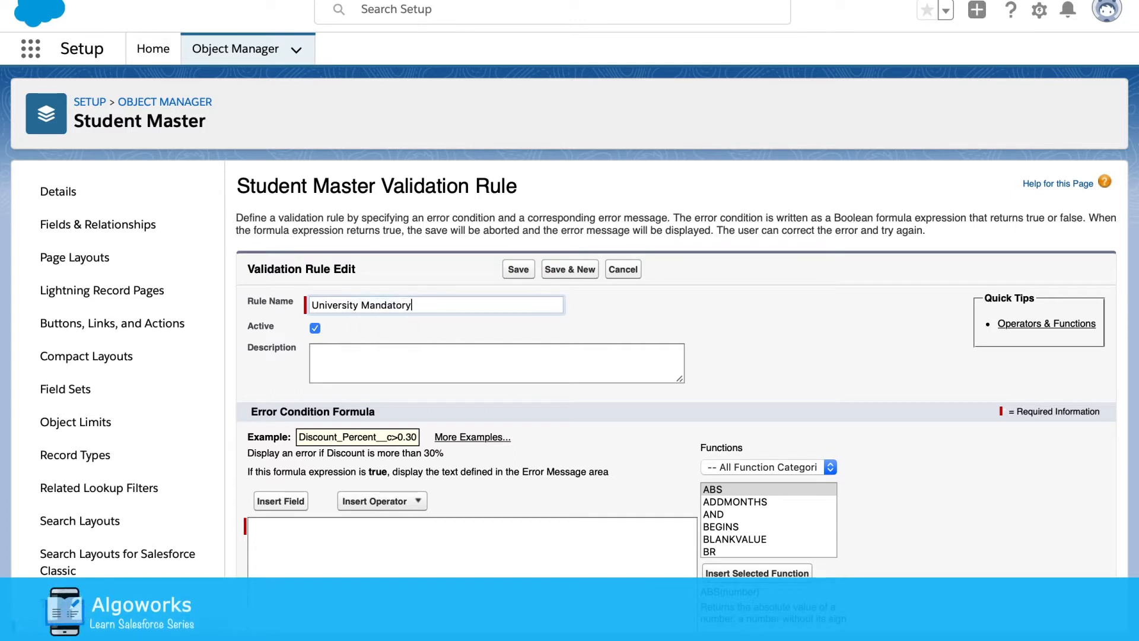
pyautogui.click(394, 372)
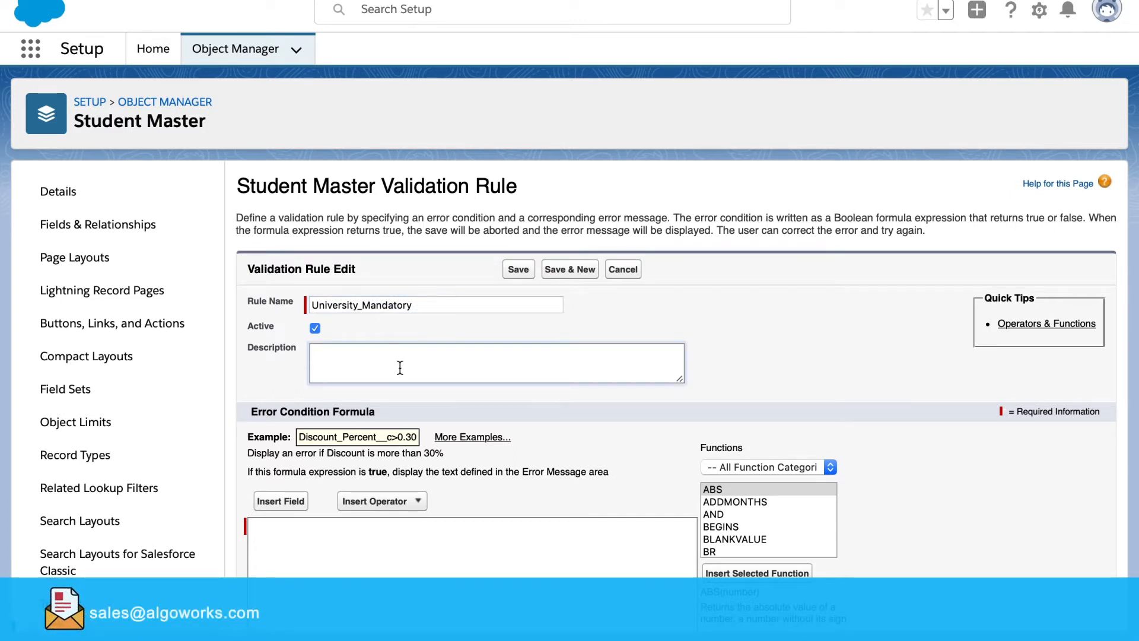
pyautogui.write('University')
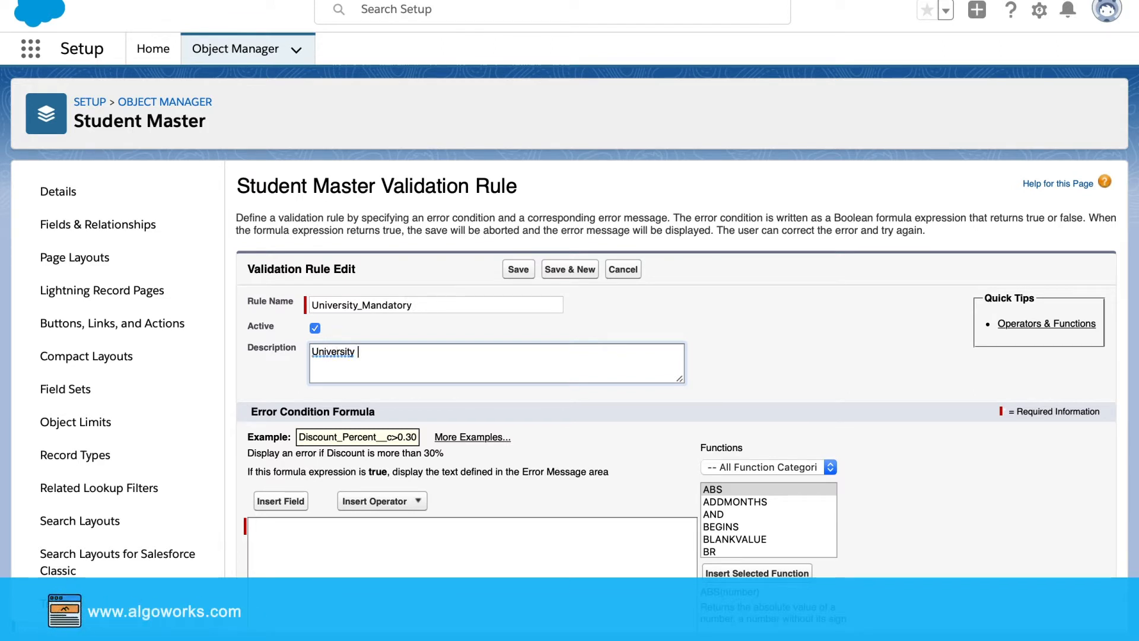
pyautogui.write(' is Mandatory')
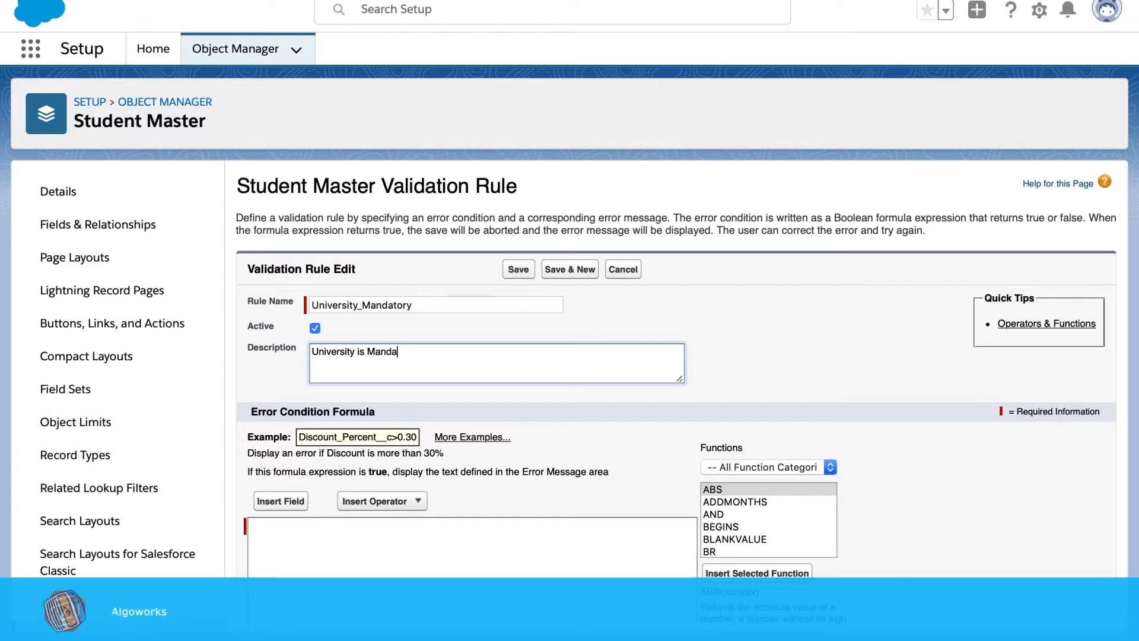
pyautogui.click(384, 575)
pyautogui.scroll(-5, 292, 514)
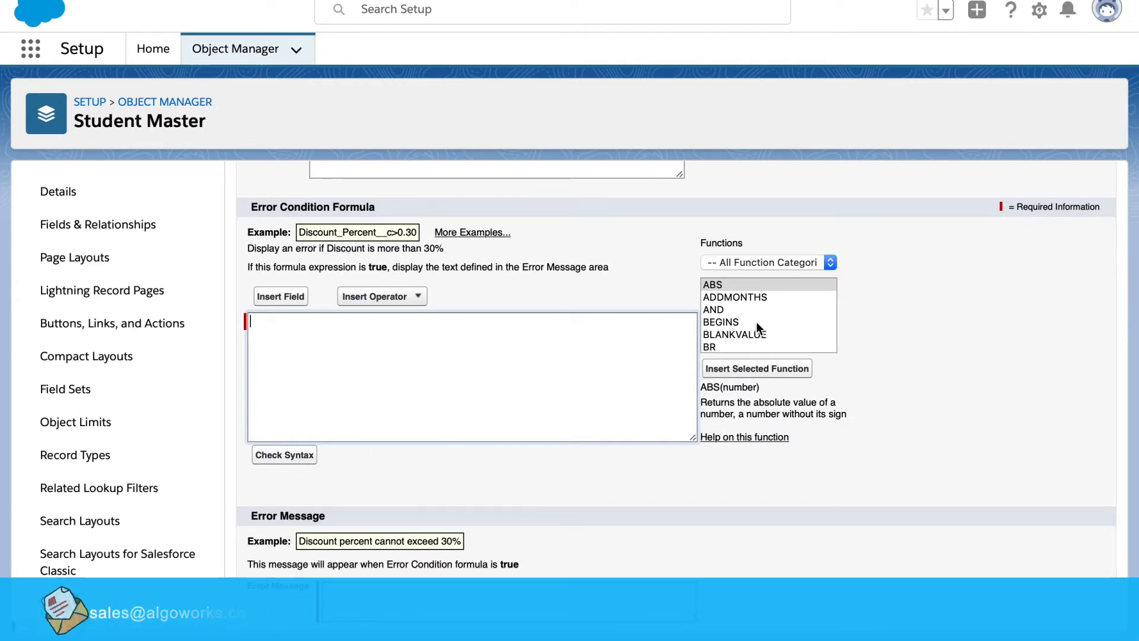
# Insert the ISBLANK function into the error condition formula and remove its placeholder
pyautogui.scroll(-5, 756, 322)
pyautogui.scroll(-4, 757, 322)
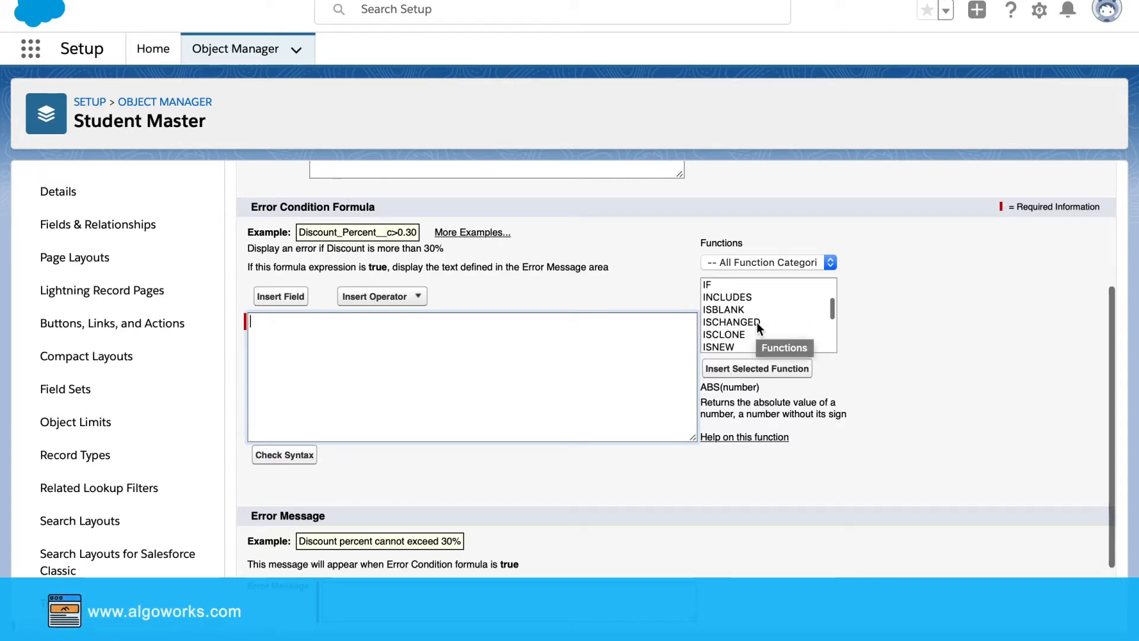
pyautogui.click(742, 309)
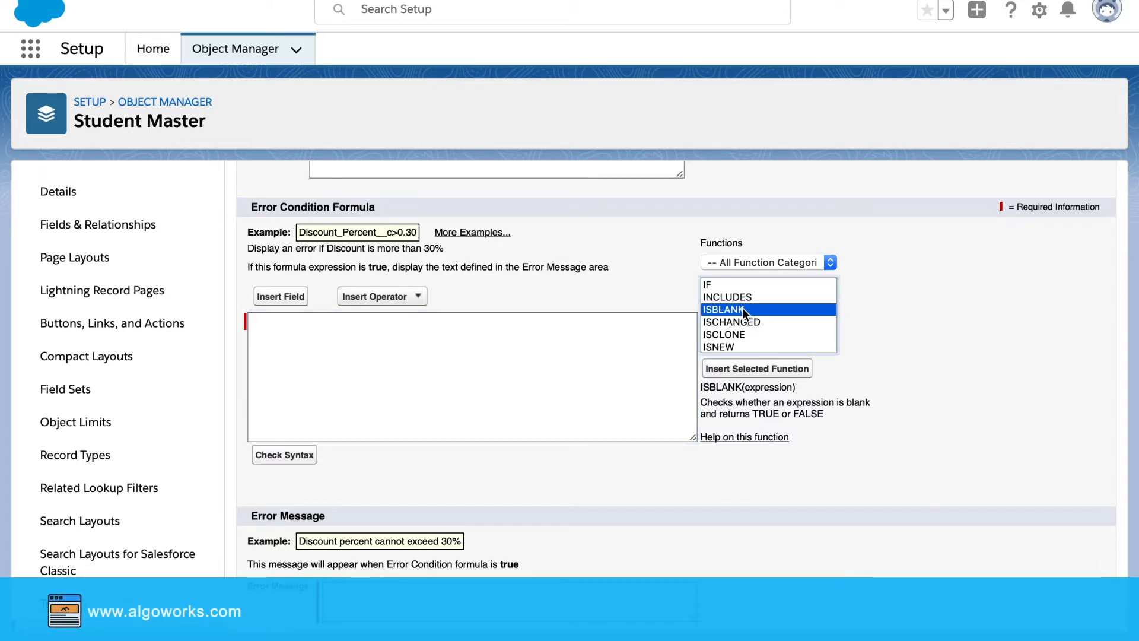
pyautogui.click(756, 369)
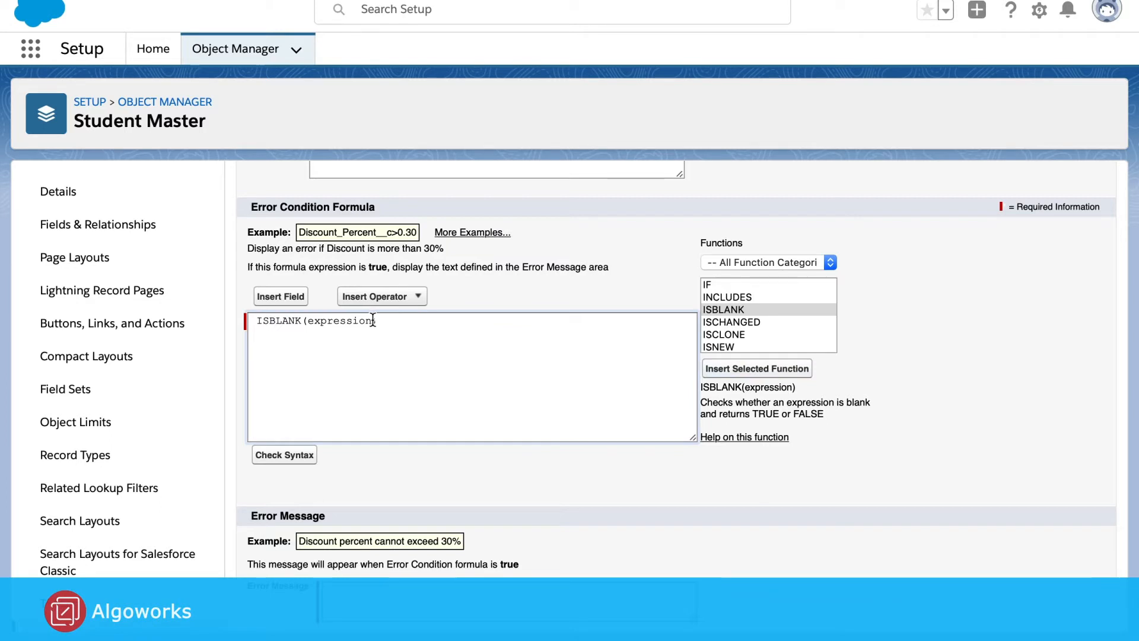
pyautogui.moveTo(372, 320); pyautogui.dragTo(309, 320)
pyautogui.press('BackSpace')
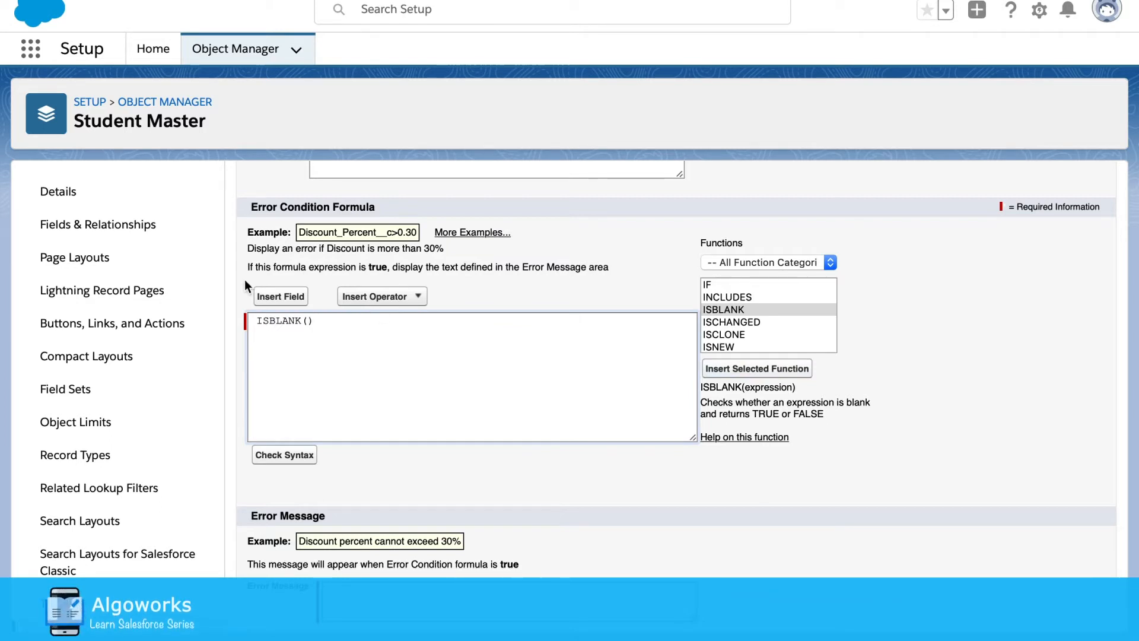
# Add the University field to get ISBLANK( University__c ), then confirm the syntax check passes
pyautogui.click(279, 298)
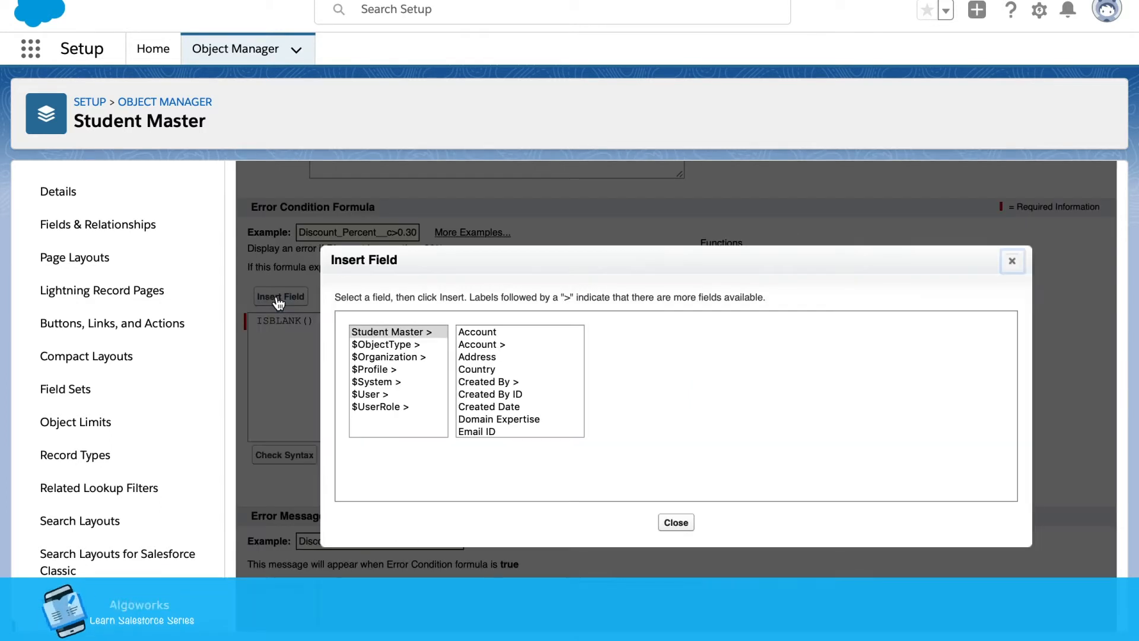
pyautogui.scroll(-5, 500, 397)
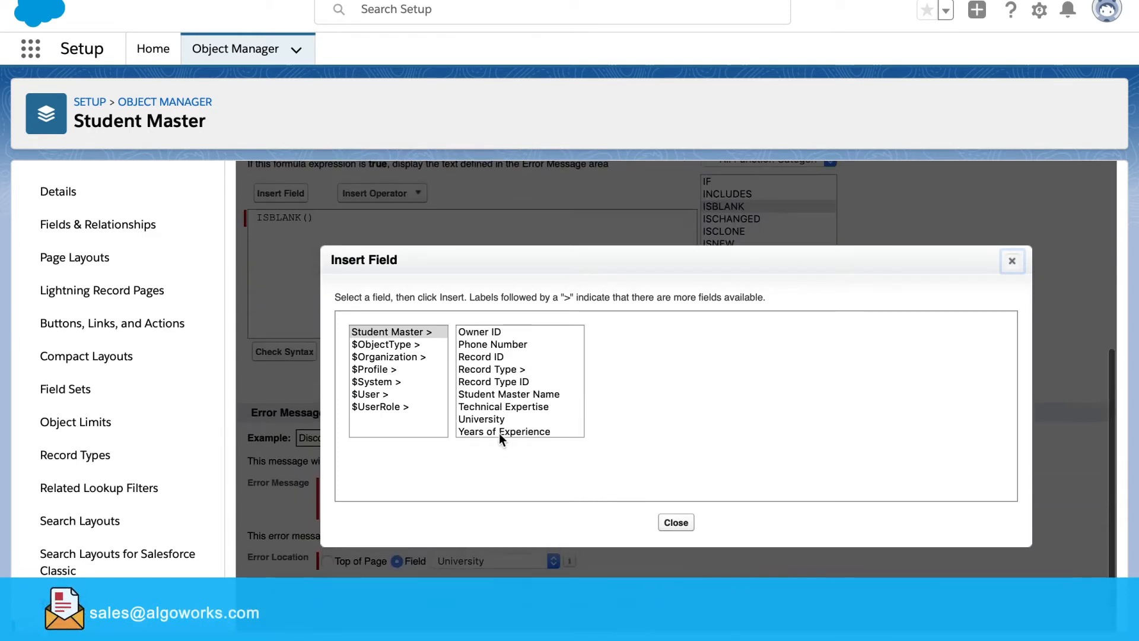
pyautogui.click(504, 419)
pyautogui.click(651, 419)
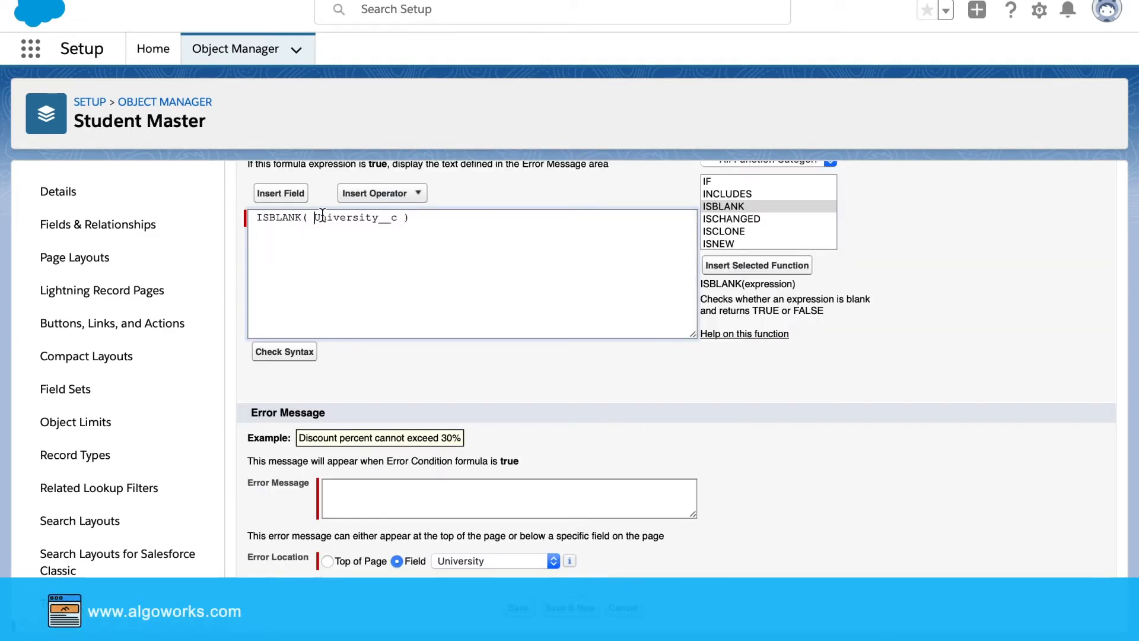
pyautogui.moveTo(322, 215); pyautogui.dragTo(379, 218)
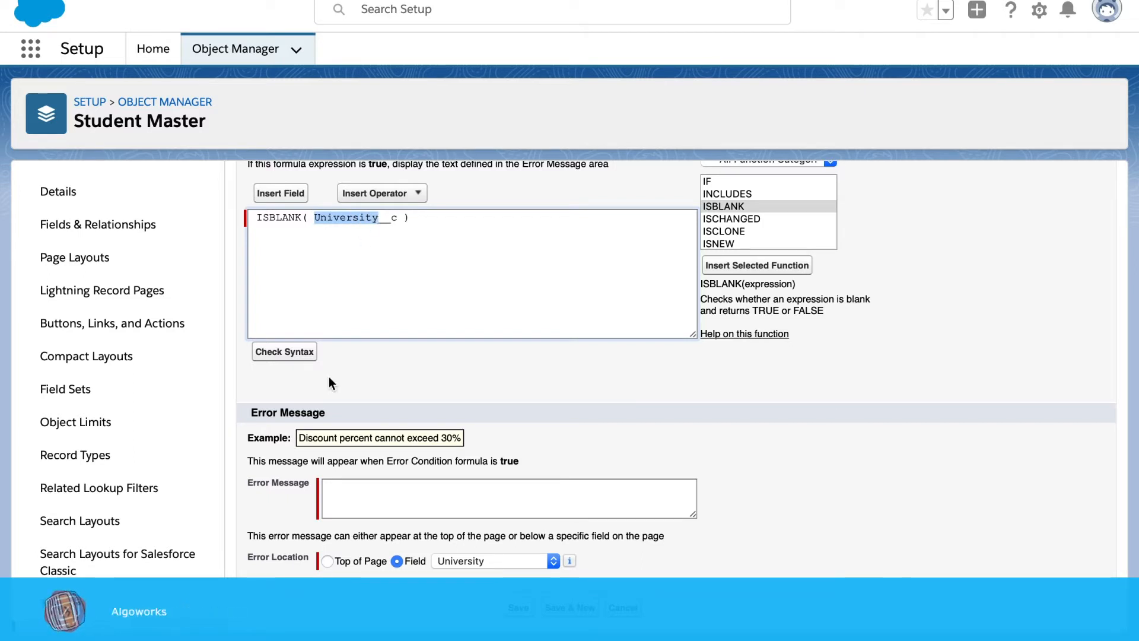
pyautogui.click(298, 353)
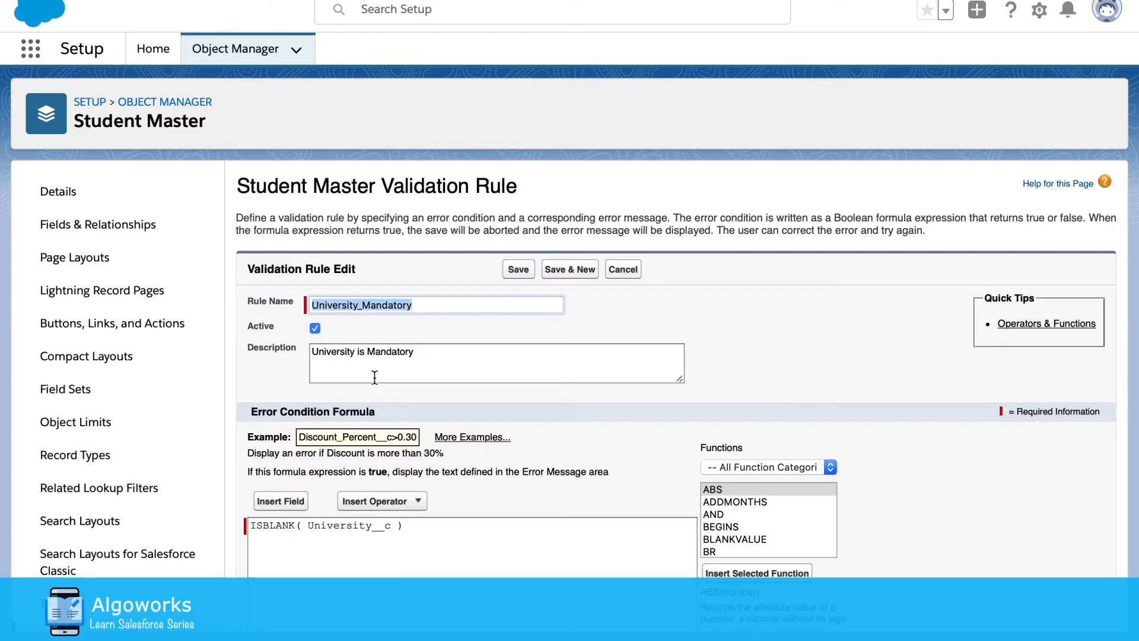
pyautogui.scroll(-4, 425, 464)
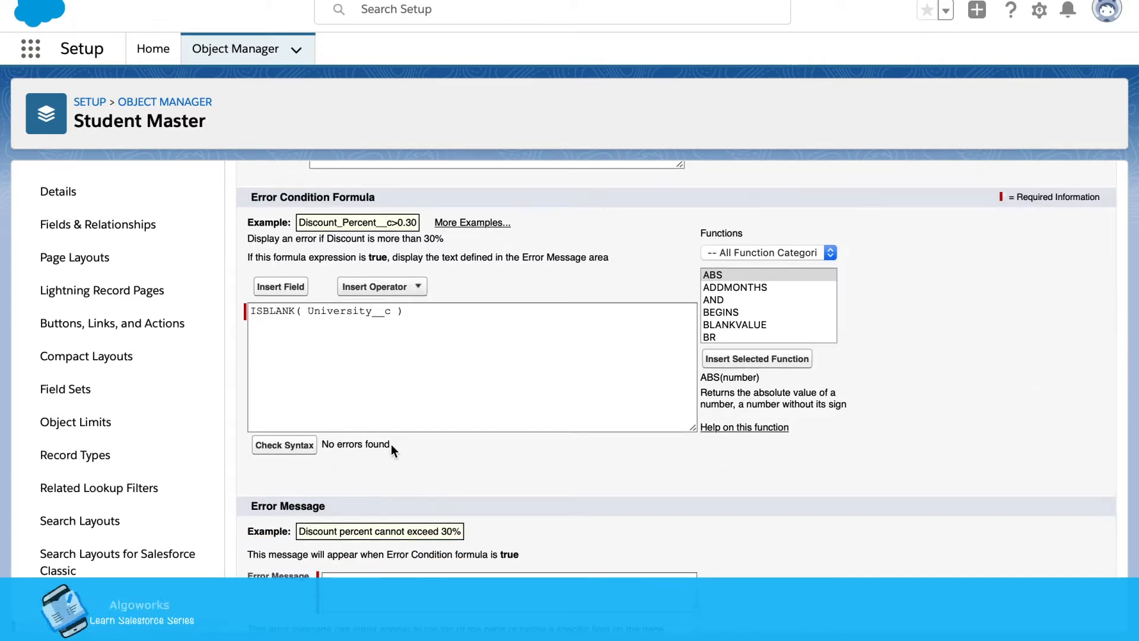
pyautogui.moveTo(391, 444); pyautogui.dragTo(323, 446)
pyautogui.scroll(-3, 323, 446)
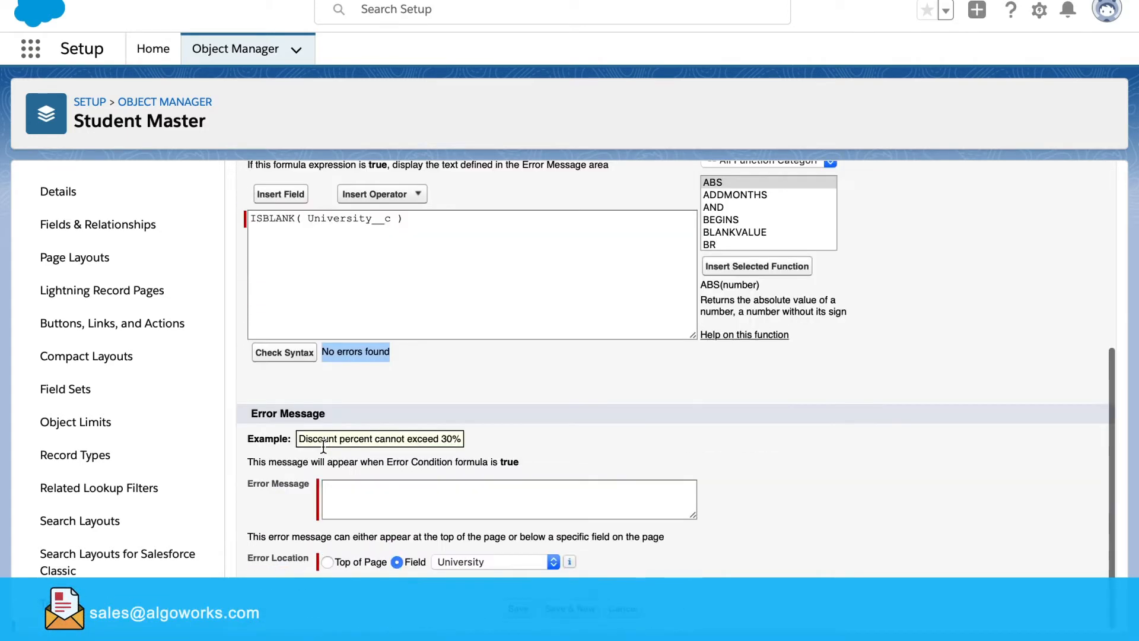
# Set the error message 'University is Mandatory' at the University field and save the rule
pyautogui.click(333, 502)
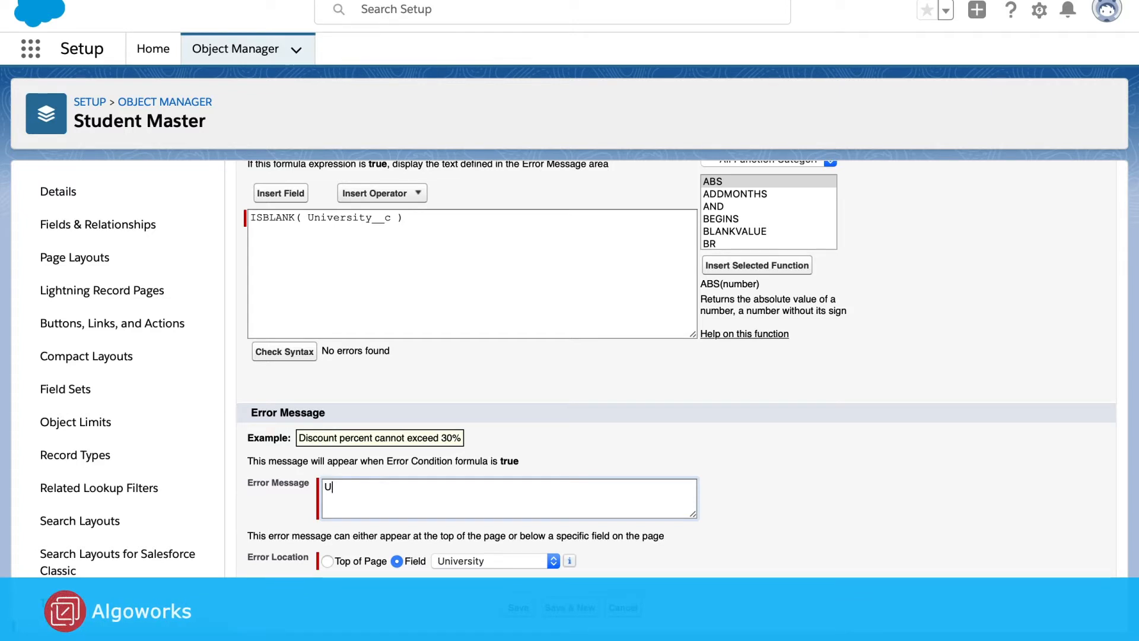
pyautogui.write('niversi')
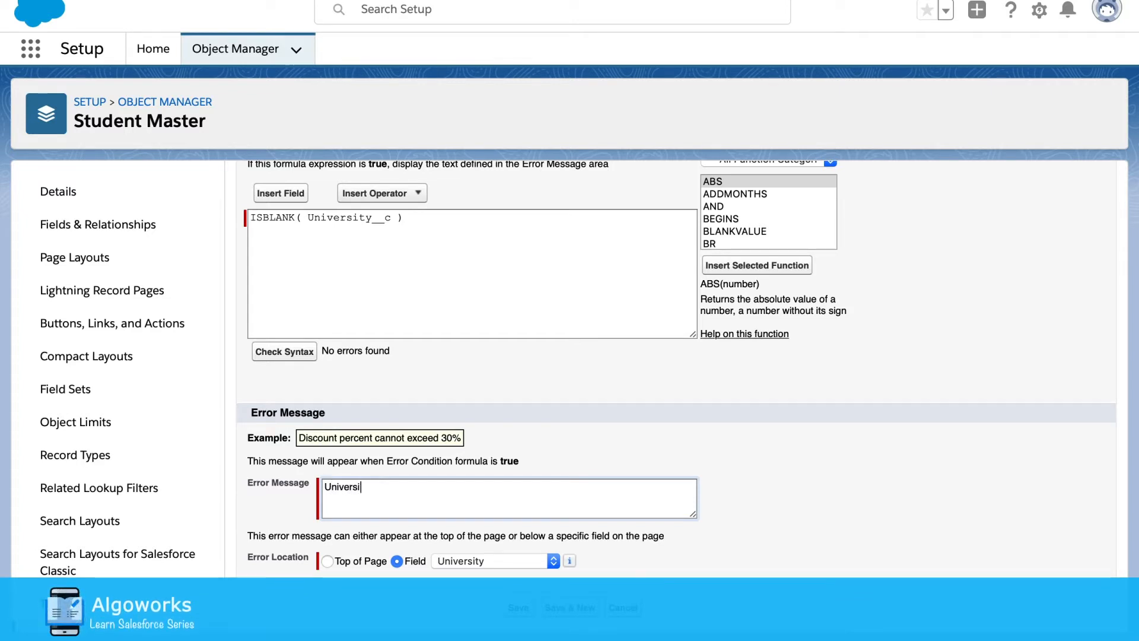
pyautogui.write('ty is Mandatory')
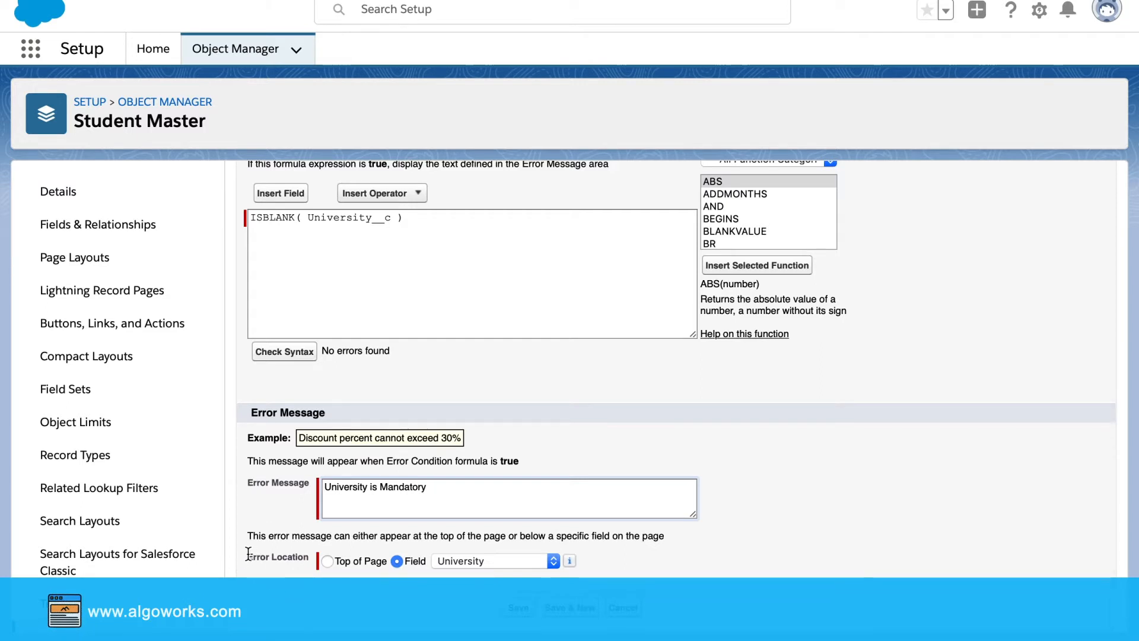
pyautogui.moveTo(246, 556); pyautogui.dragTo(303, 555)
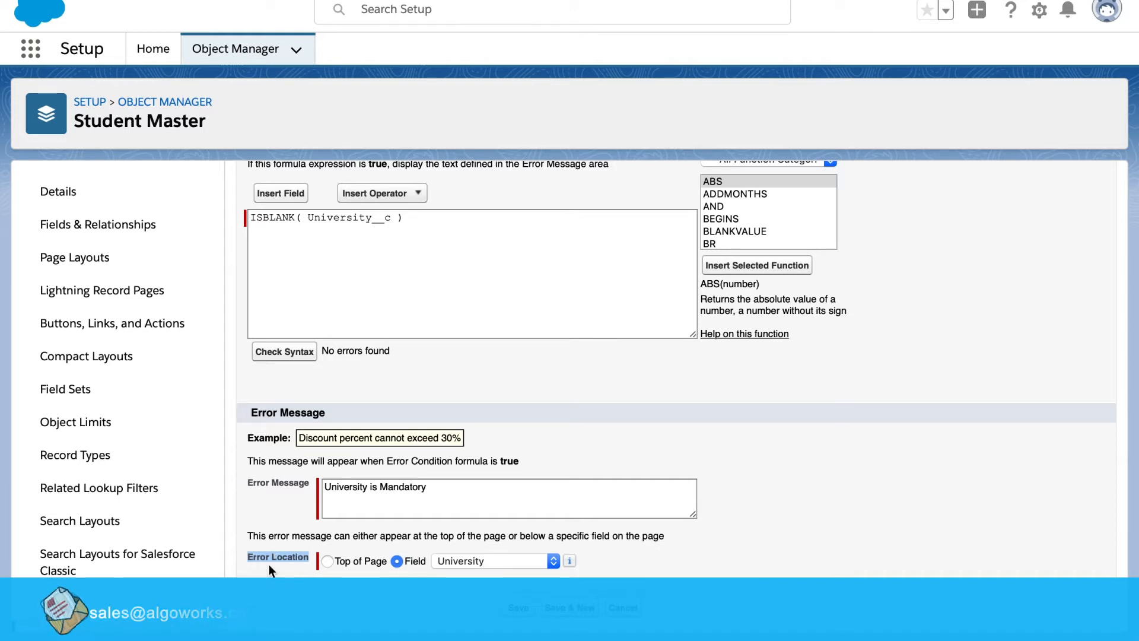
pyautogui.moveTo(300, 558); pyautogui.dragTo(301, 557)
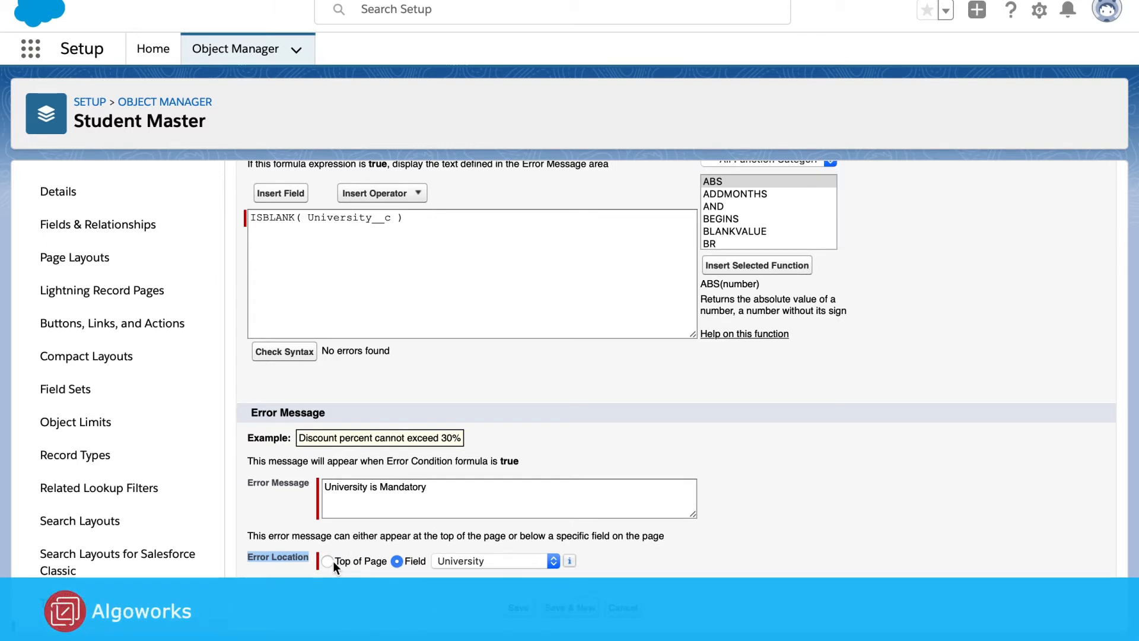
pyautogui.click(523, 614)
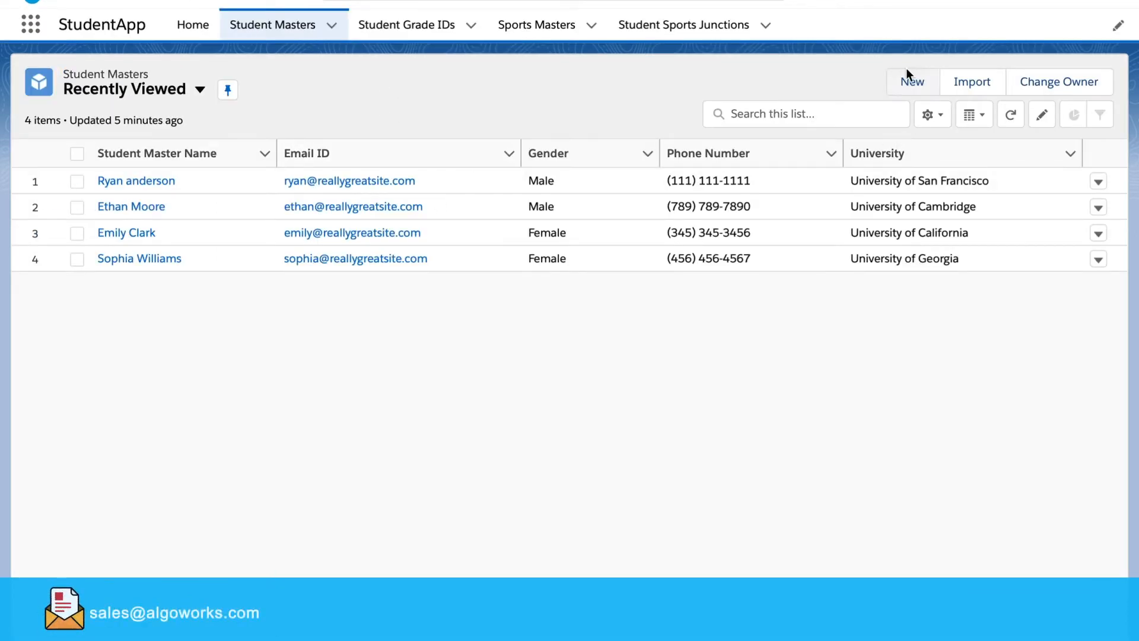
# Start a new Technical Student record and enter the student's name, address, phone and email
pyautogui.click(914, 86)
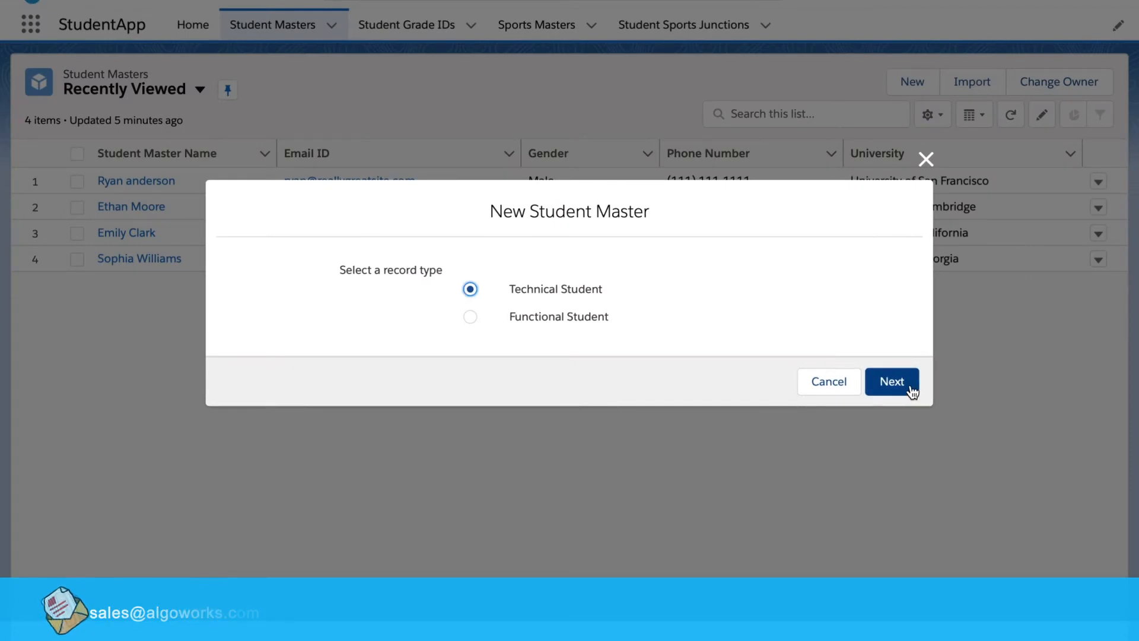
pyautogui.click(899, 381)
pyautogui.click(605, 136)
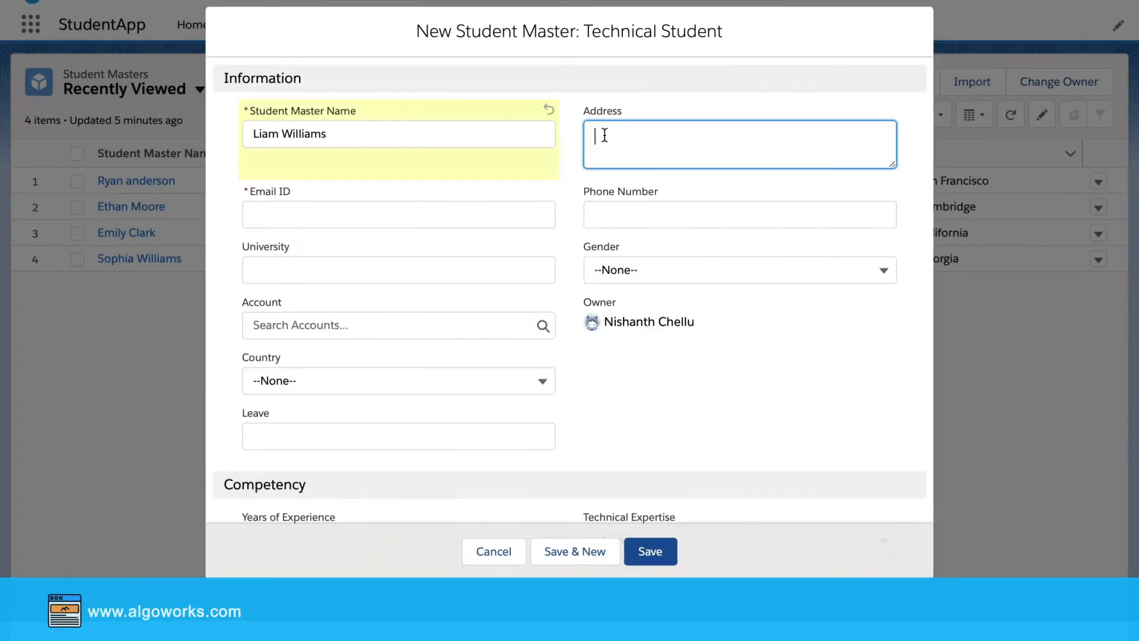
pyautogui.write('123 here st, Where city, 34567')
pyautogui.click(653, 215)
pyautogui.write('6786786789')
pyautogui.click(297, 214)
pyautogui.write('liam@reallygreatsite.com')
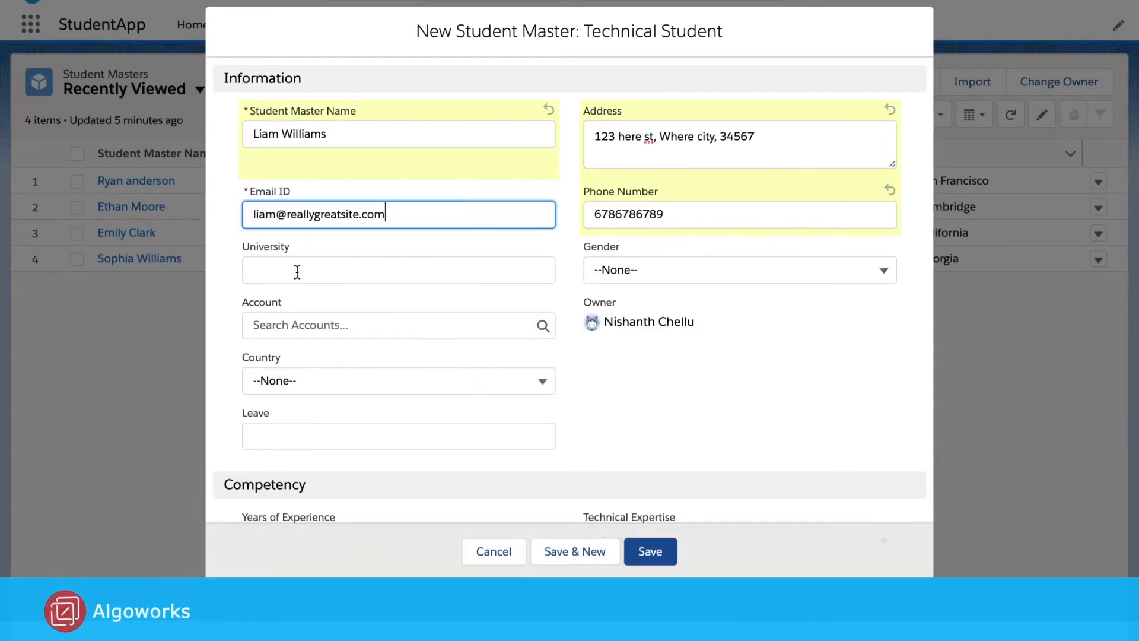
# Try saving with University blank, triggering the 'University is Mandatory' error
pyautogui.click(407, 261)
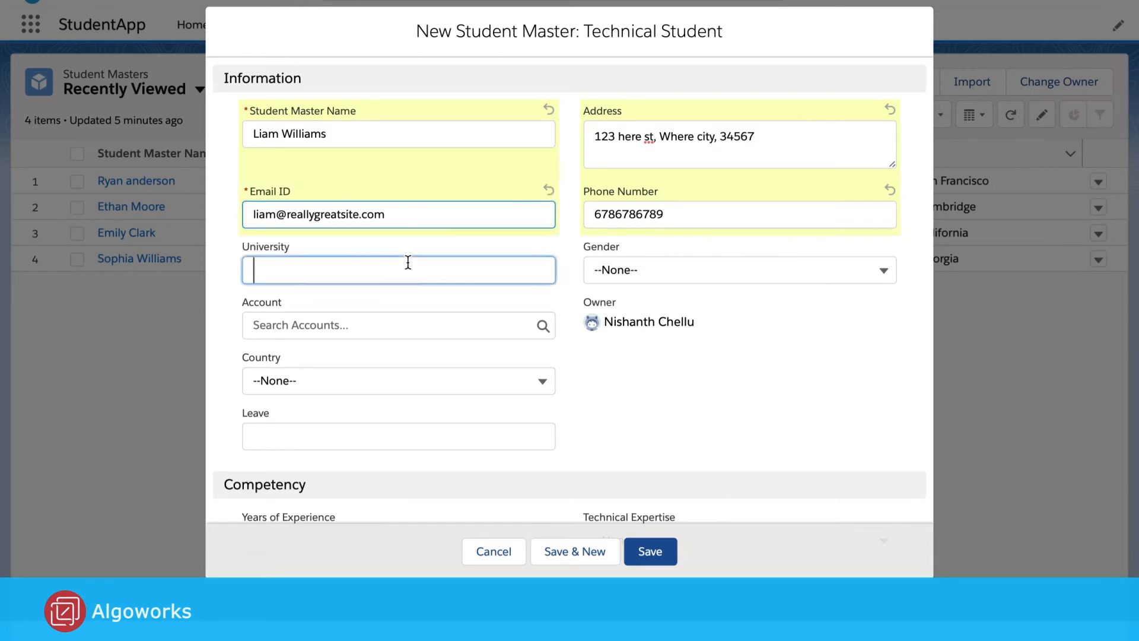
pyautogui.doubleClick(298, 248)
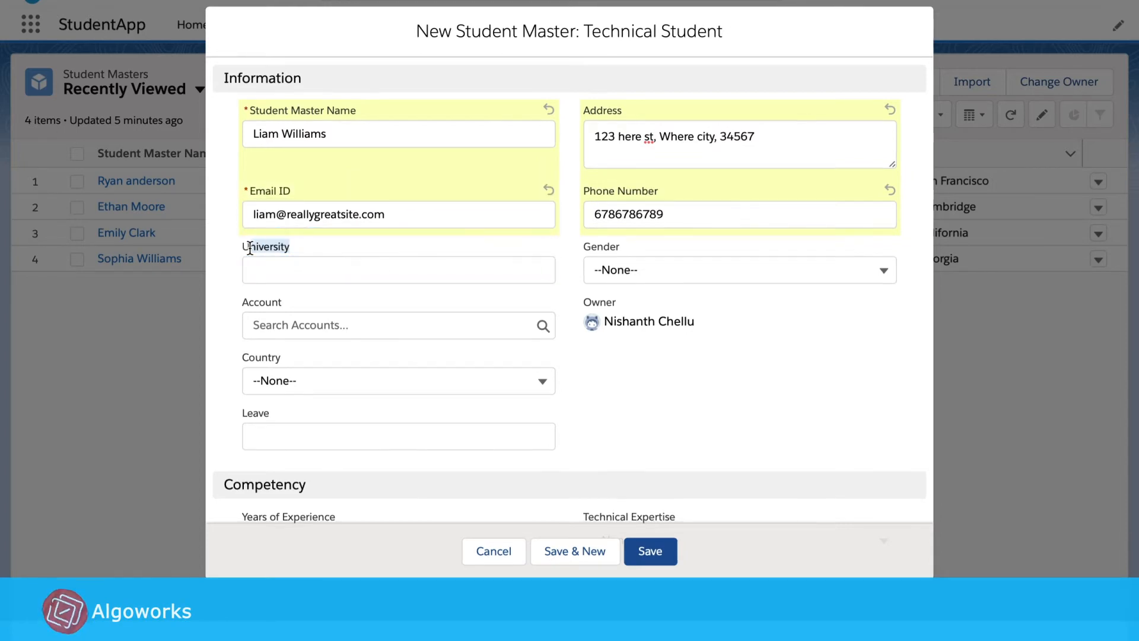
pyautogui.click(380, 246)
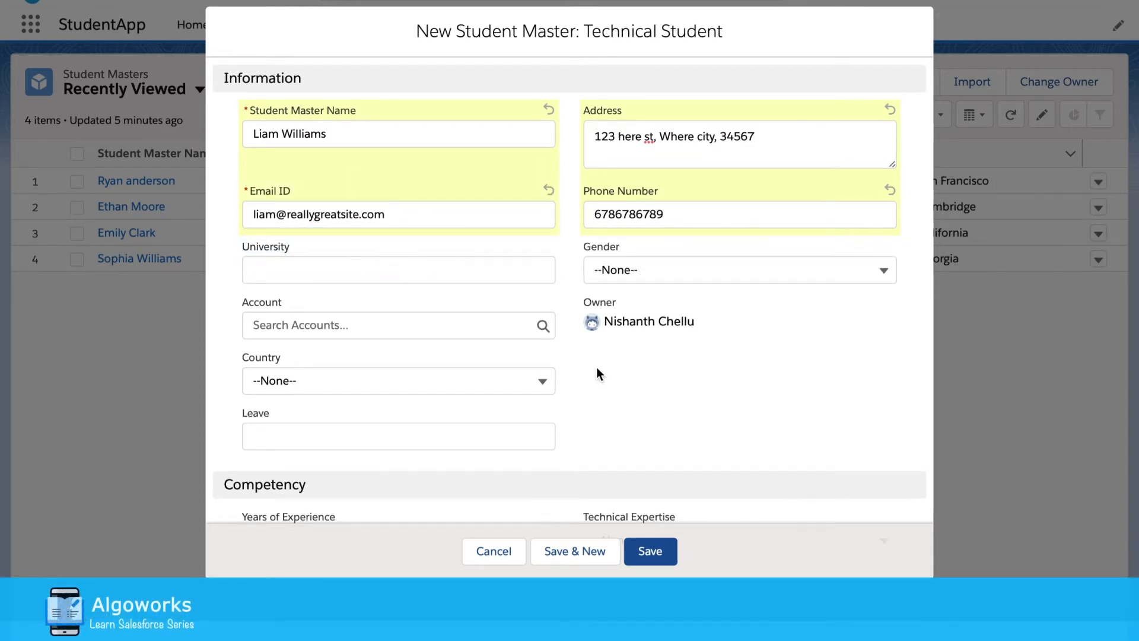
pyautogui.click(650, 552)
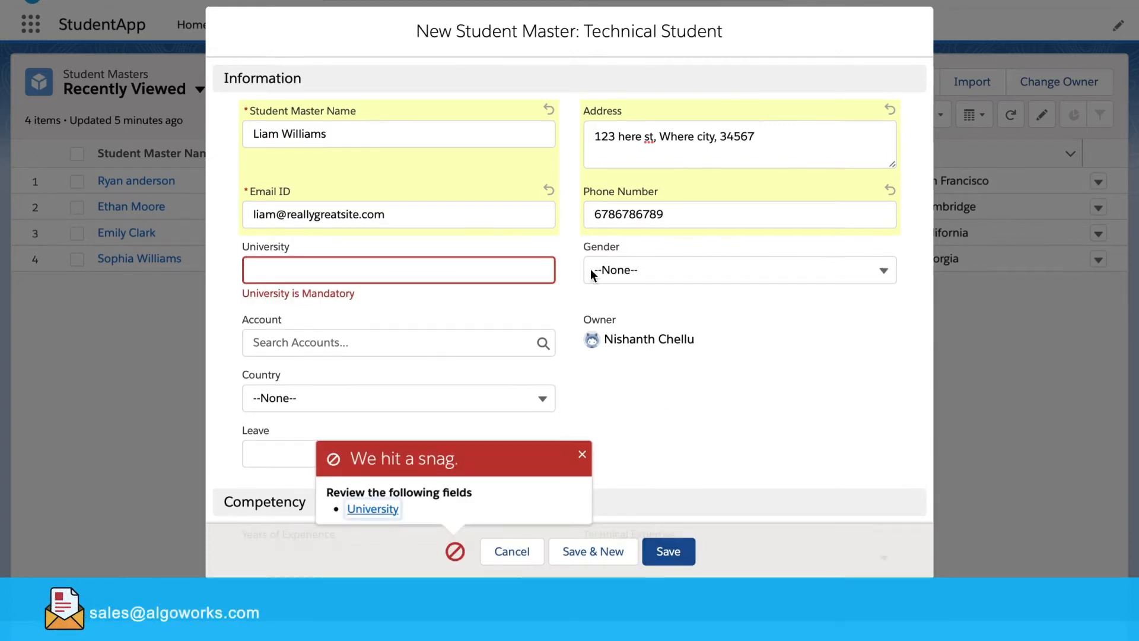
pyautogui.moveTo(242, 293); pyautogui.dragTo(361, 296)
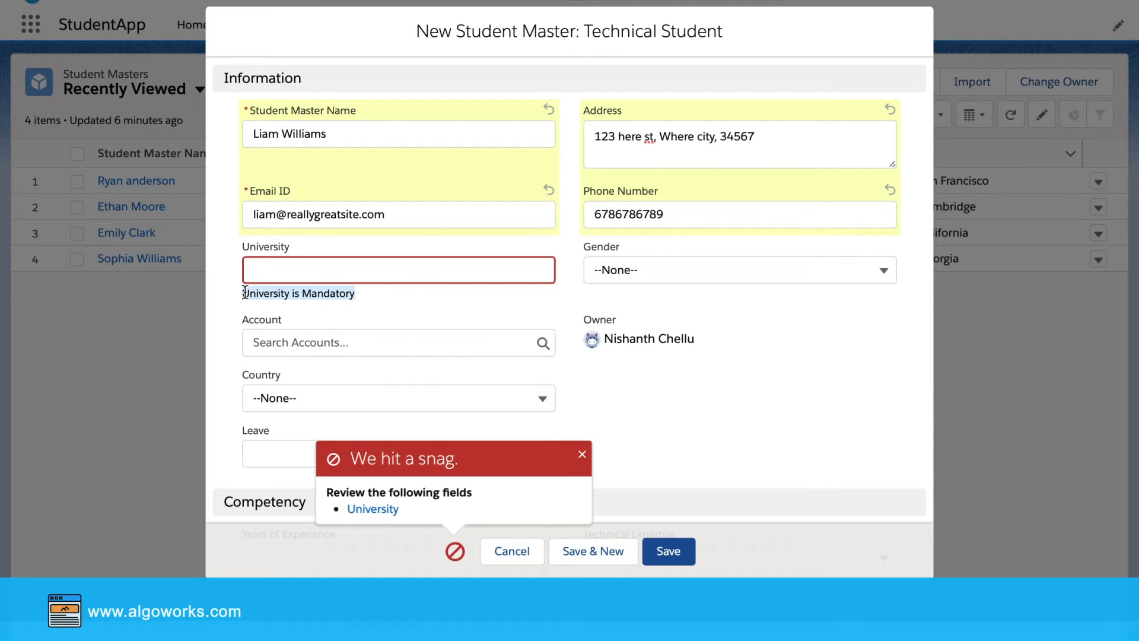
pyautogui.moveTo(243, 293); pyautogui.dragTo(303, 294)
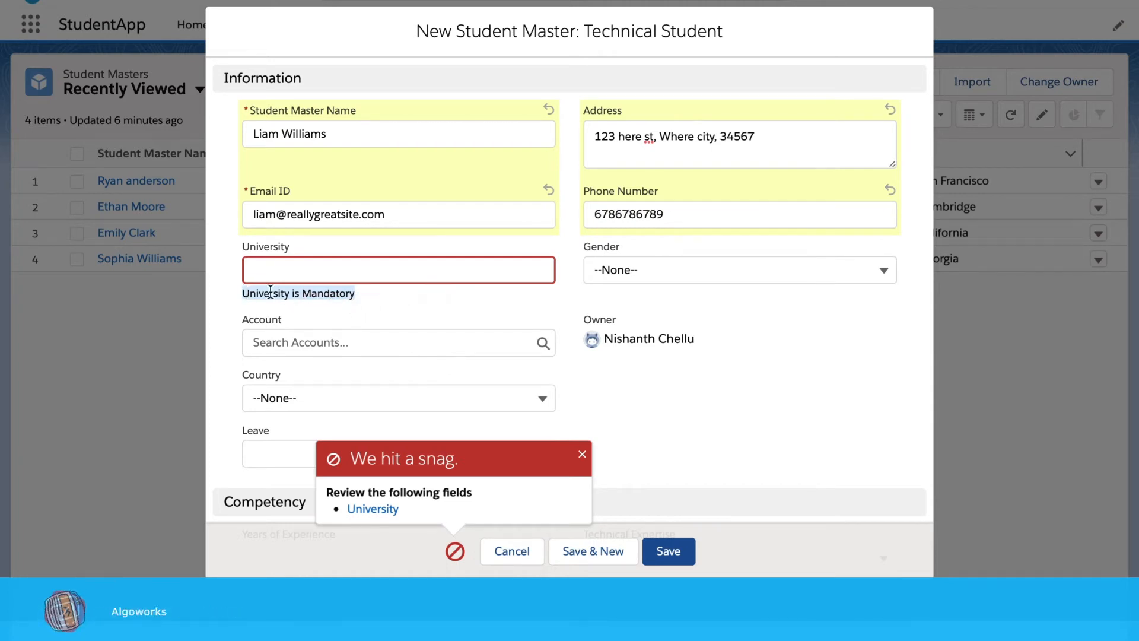
# Enter 'University of California' as the University, dismiss the error popup, and save again
pyautogui.click(380, 265)
pyautogui.write('Ca')
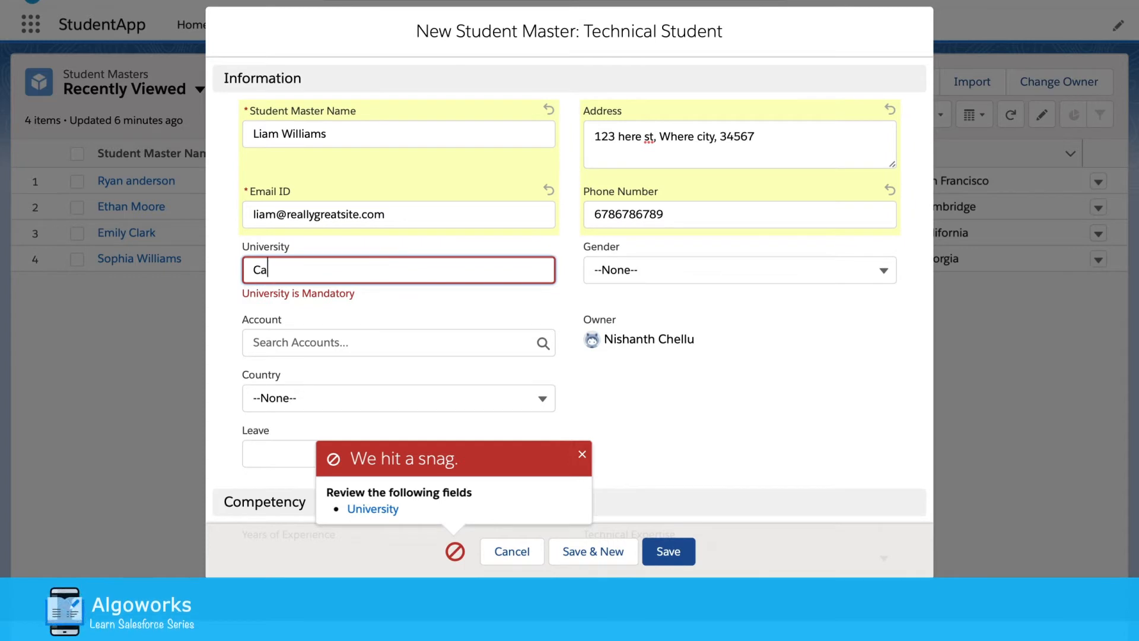
pyautogui.write('r')
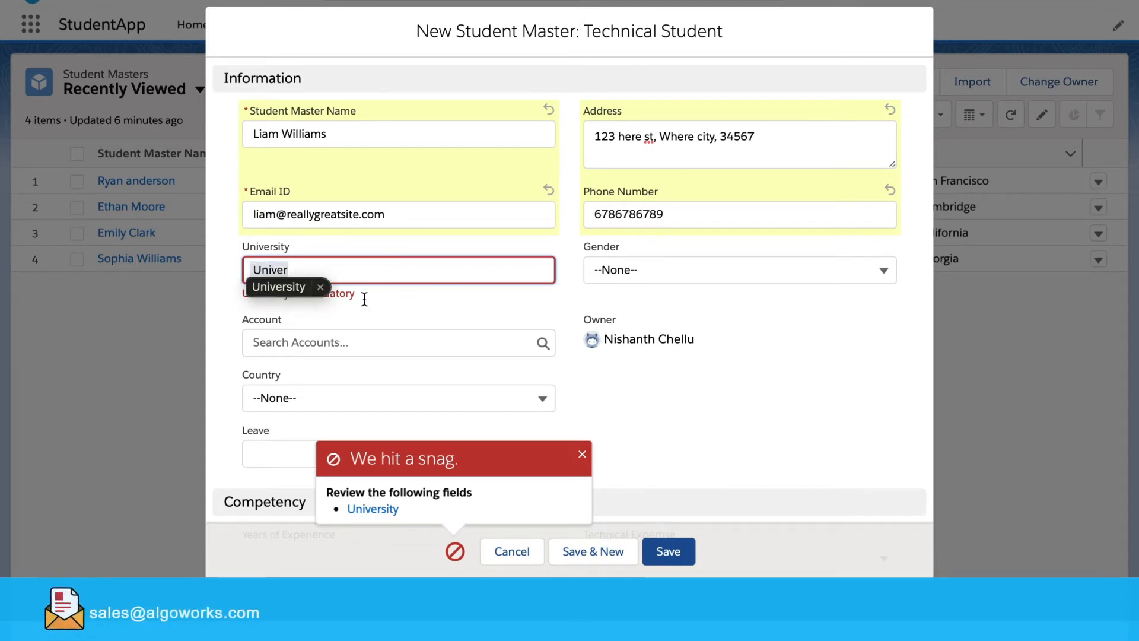
pyautogui.click(279, 286)
pyautogui.write('of california')
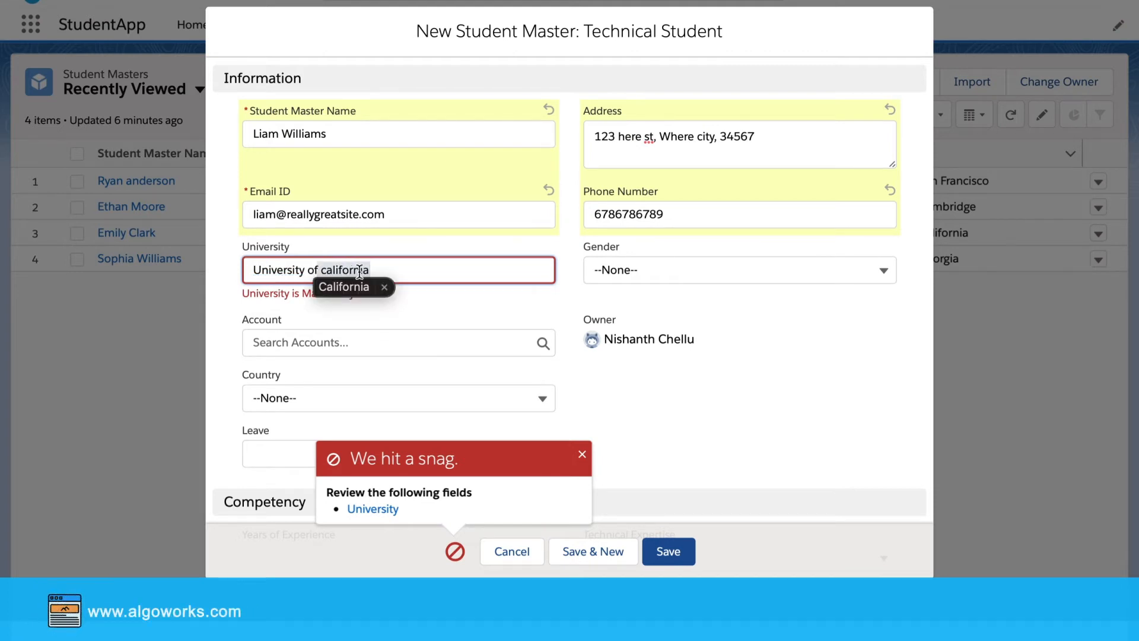
pyautogui.click(346, 287)
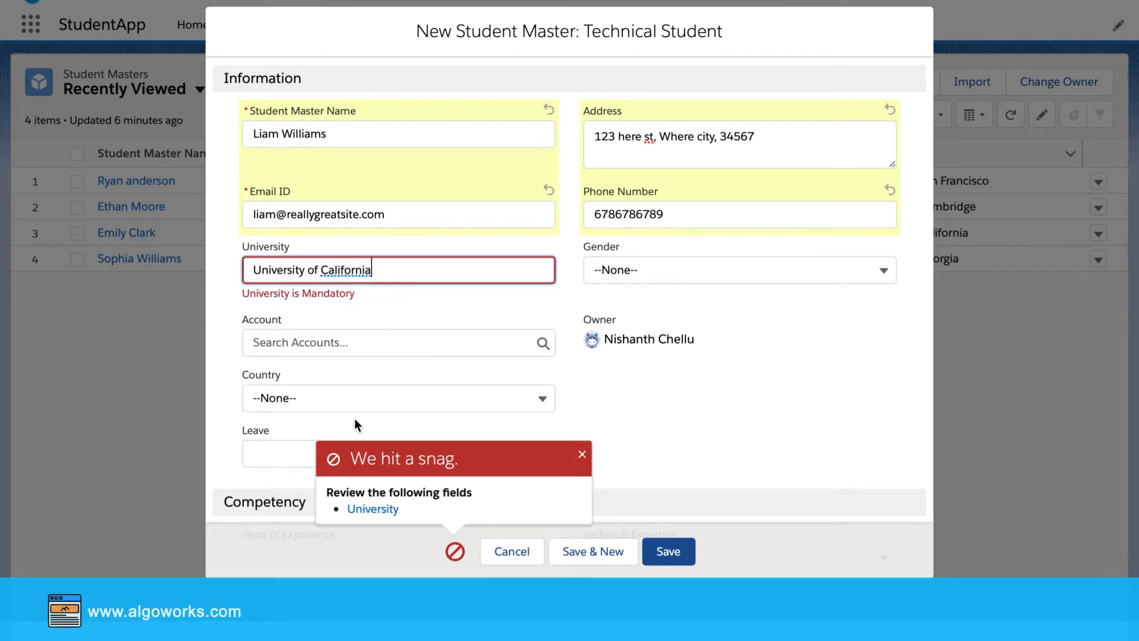
pyautogui.click(584, 457)
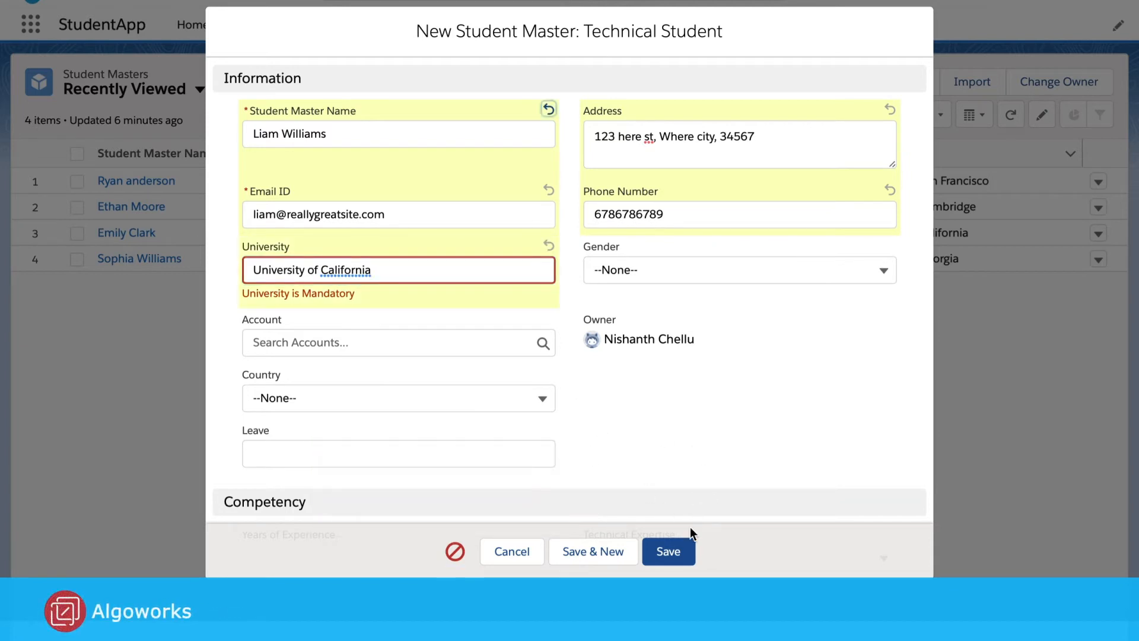
pyautogui.click(680, 551)
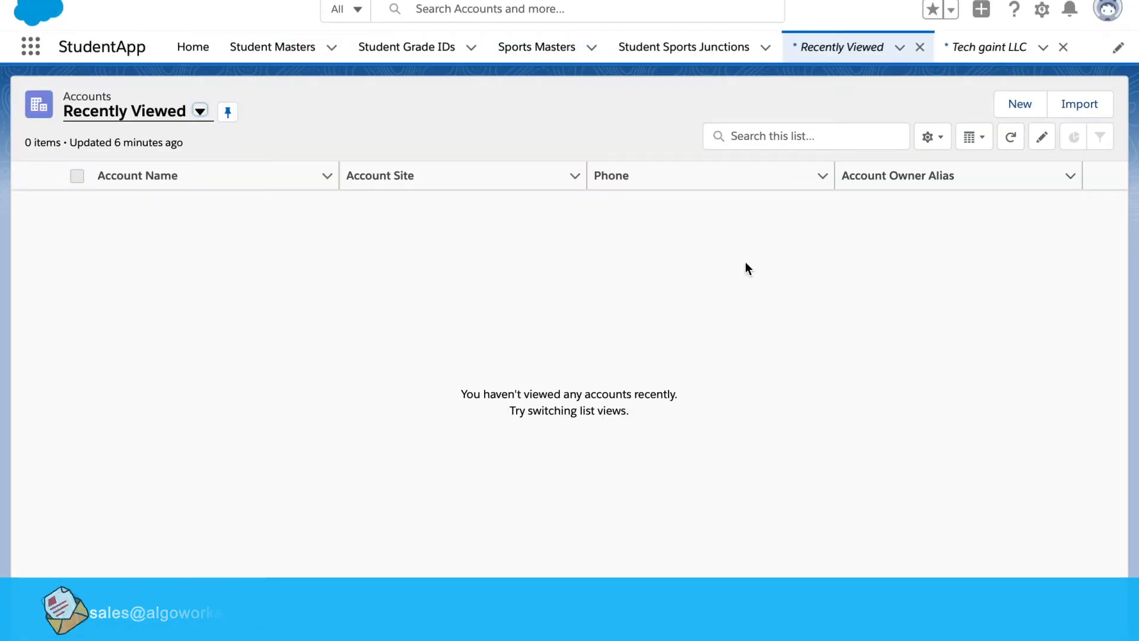
# Go to Setup's Object Manager for the Account object's Fields & Relationships list
pyautogui.moveTo(438, 414); pyautogui.dragTo(584, 512)
pyautogui.click(448, 417)
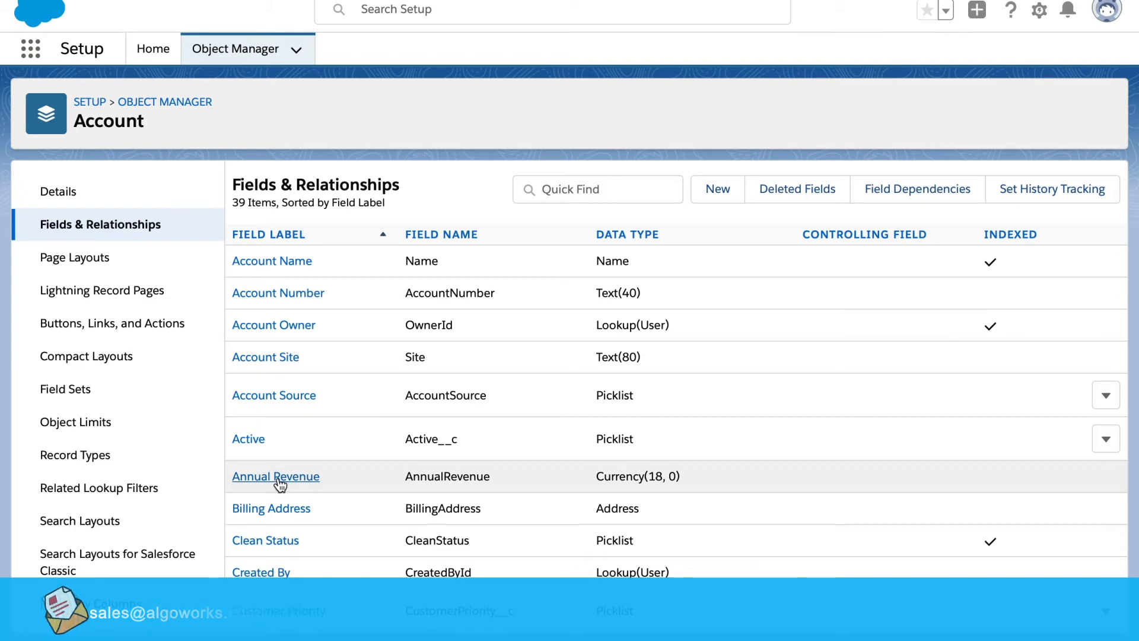
# Open Account's Annual Revenue field and start a new validation rule from it
pyautogui.click(276, 478)
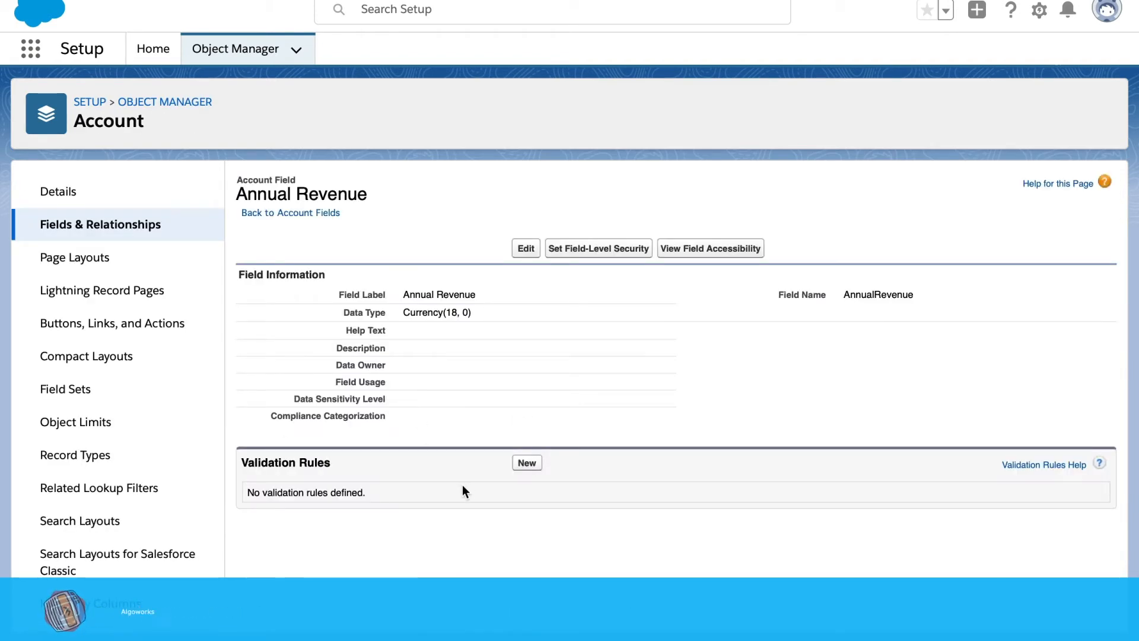
pyautogui.click(525, 464)
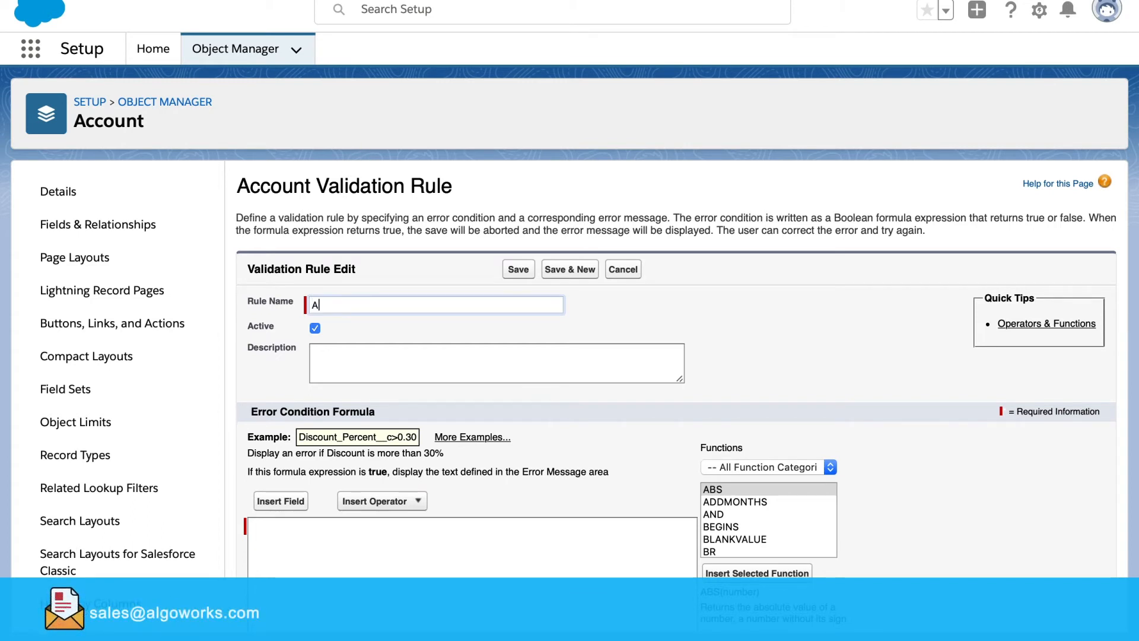
# Name the rule AccRevenue_Ownership and copy that name into the Description followed by 'is'
pyautogui.write('AccRevenue')
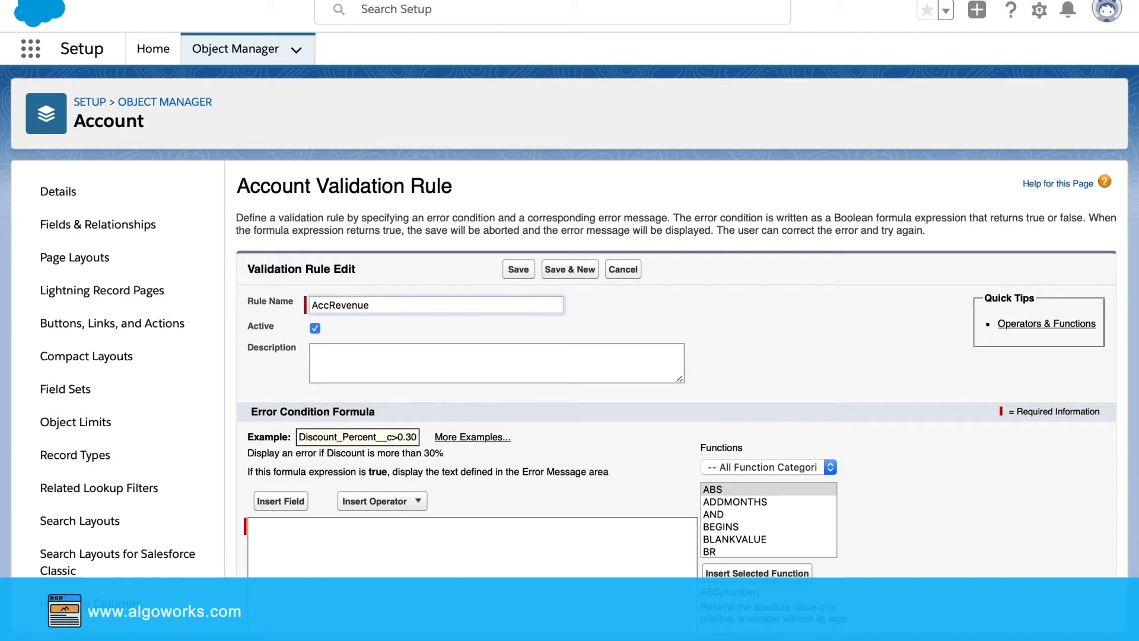
pyautogui.write(' O')
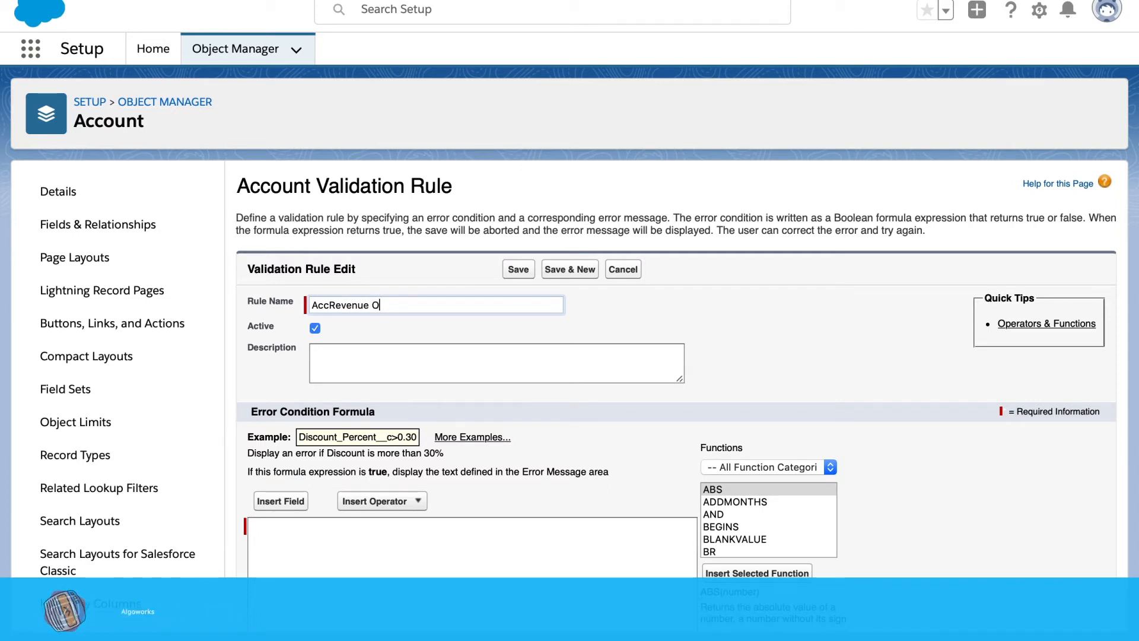
pyautogui.write('wnershi')
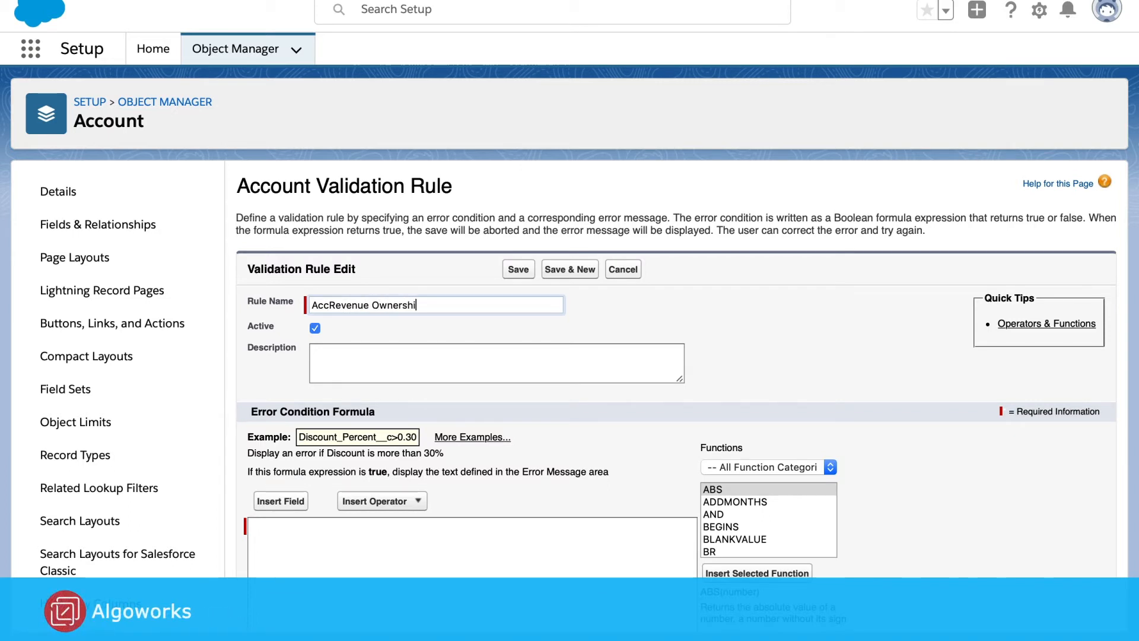
pyautogui.write('p')
pyautogui.tripleClick(436, 313)
pyautogui.press('super+c')
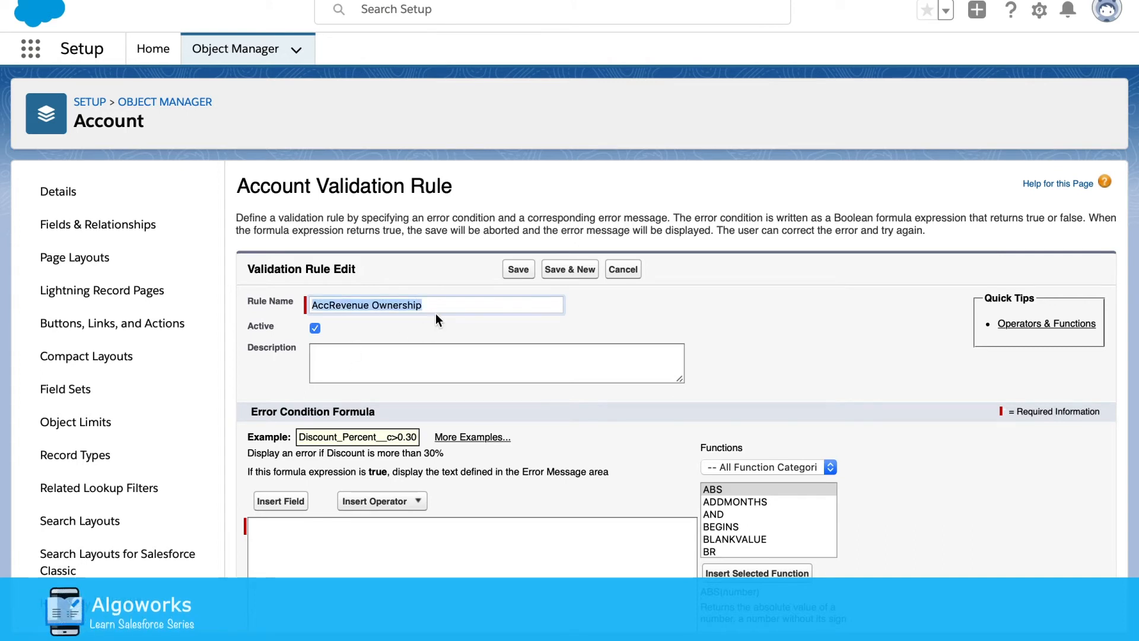
pyautogui.click(401, 371)
pyautogui.press('super+v')
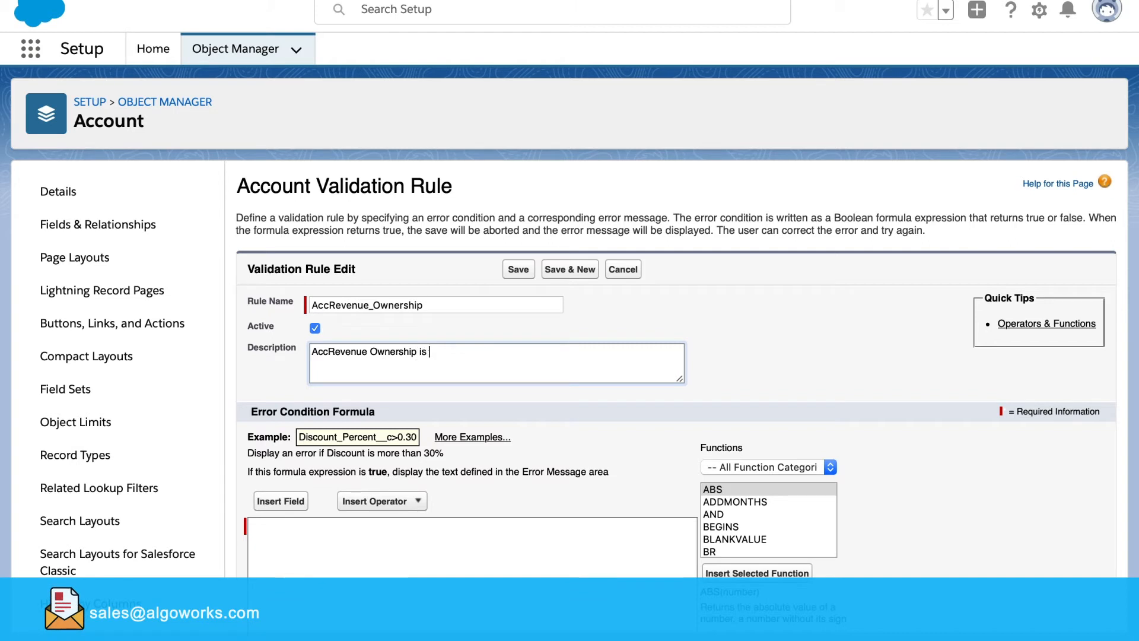
pyautogui.write('is')
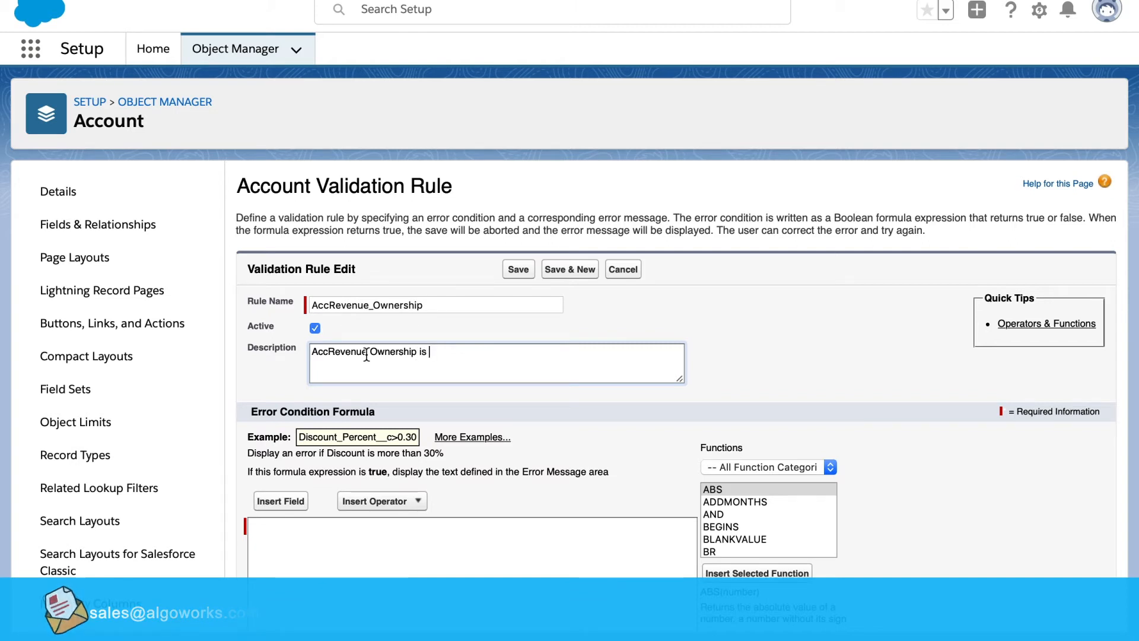
# Edit the description to read 'AccRevenue > 100k Ownership is Mandatory', fixing the spacing
pyautogui.click(368, 354)
pyautogui.write('>')
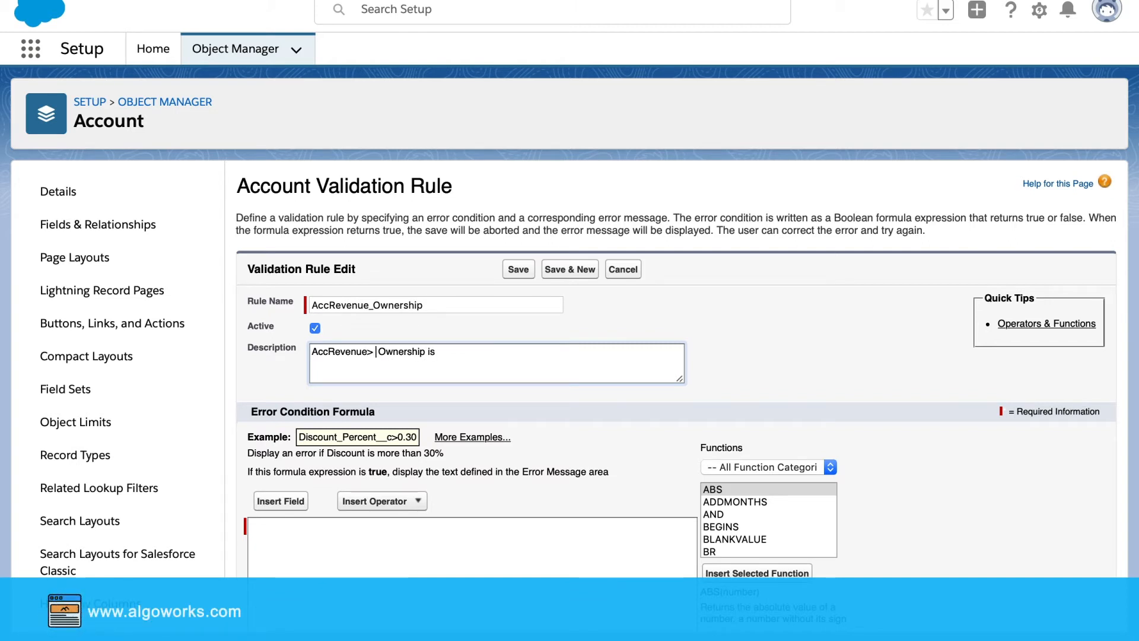
pyautogui.press('BackSpace')
pyautogui.press('BackSpace')
pyautogui.write('> ')
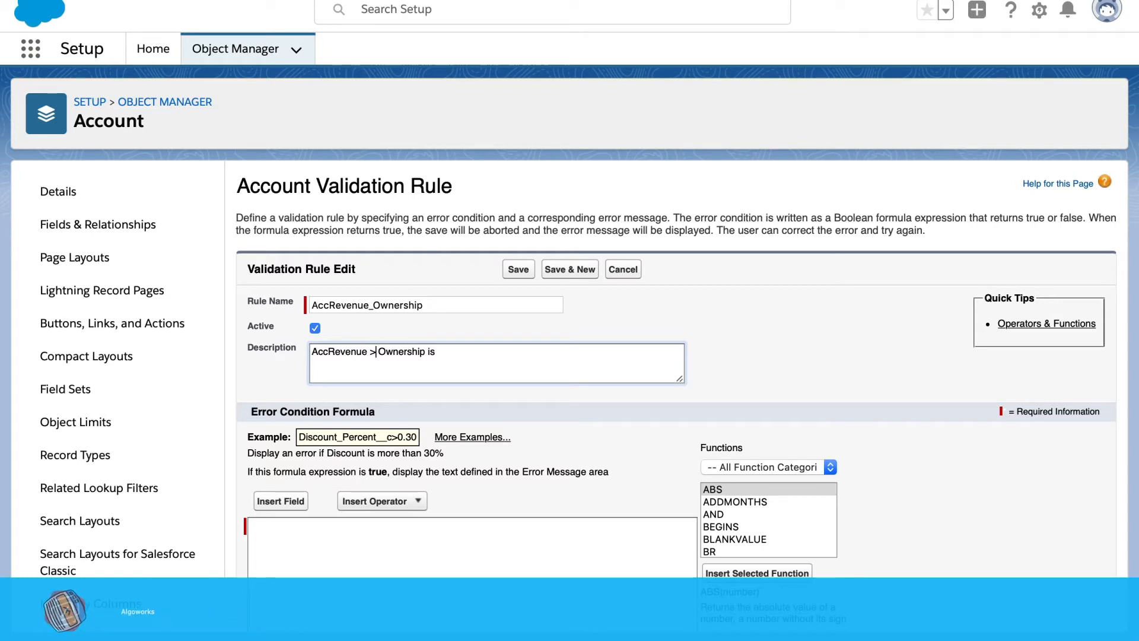
pyautogui.write('100 ')
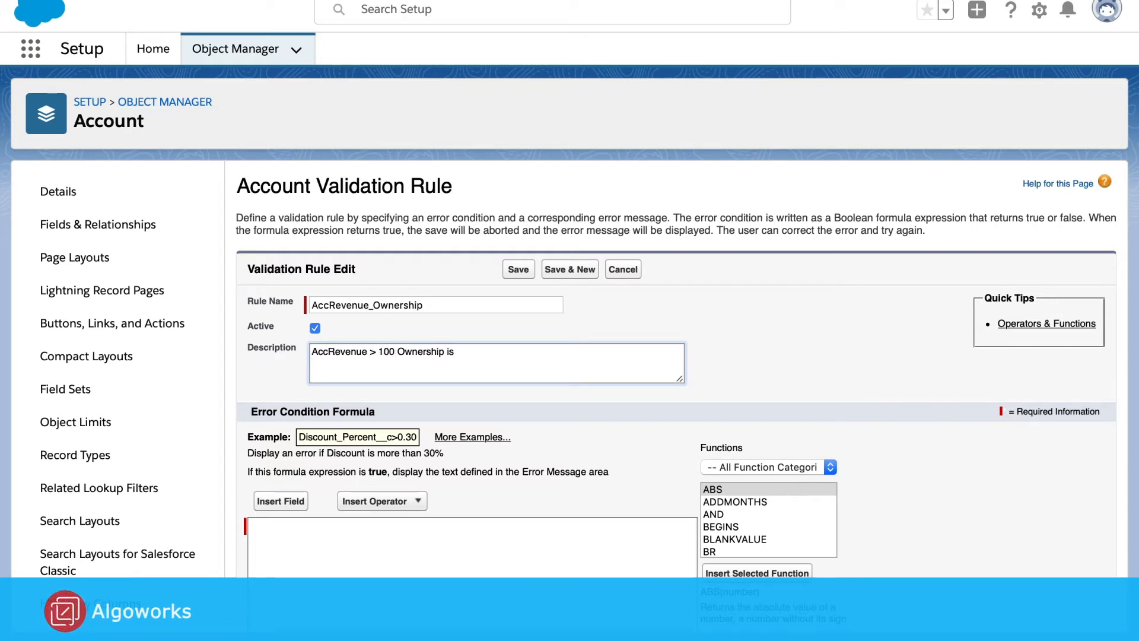
pyautogui.write('k')
pyautogui.click(380, 354)
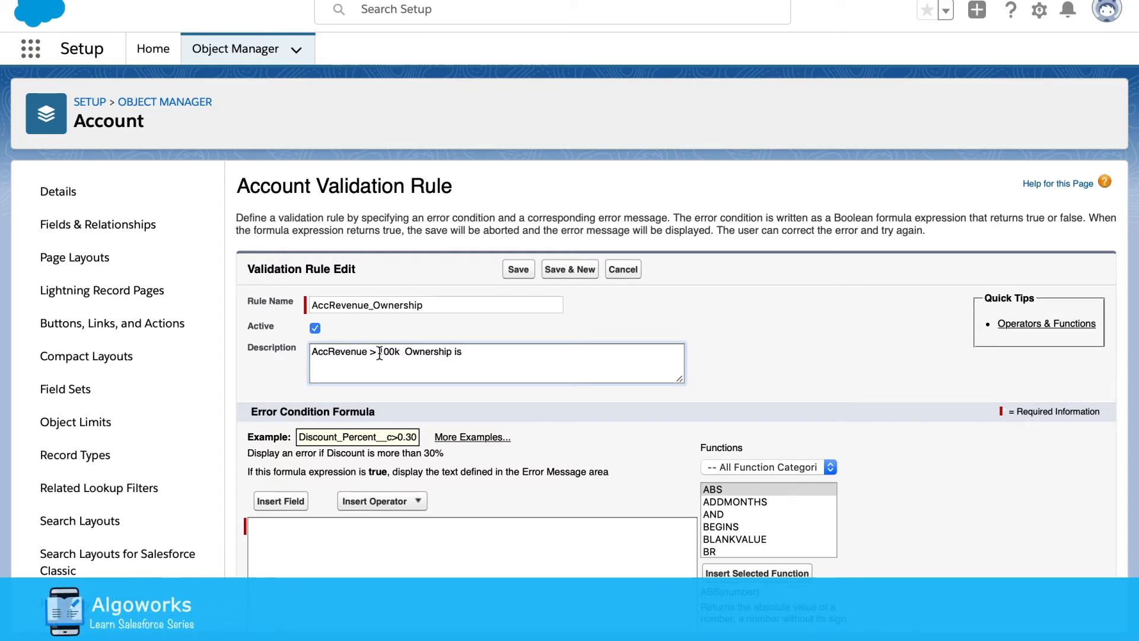
pyautogui.press('BackSpace')
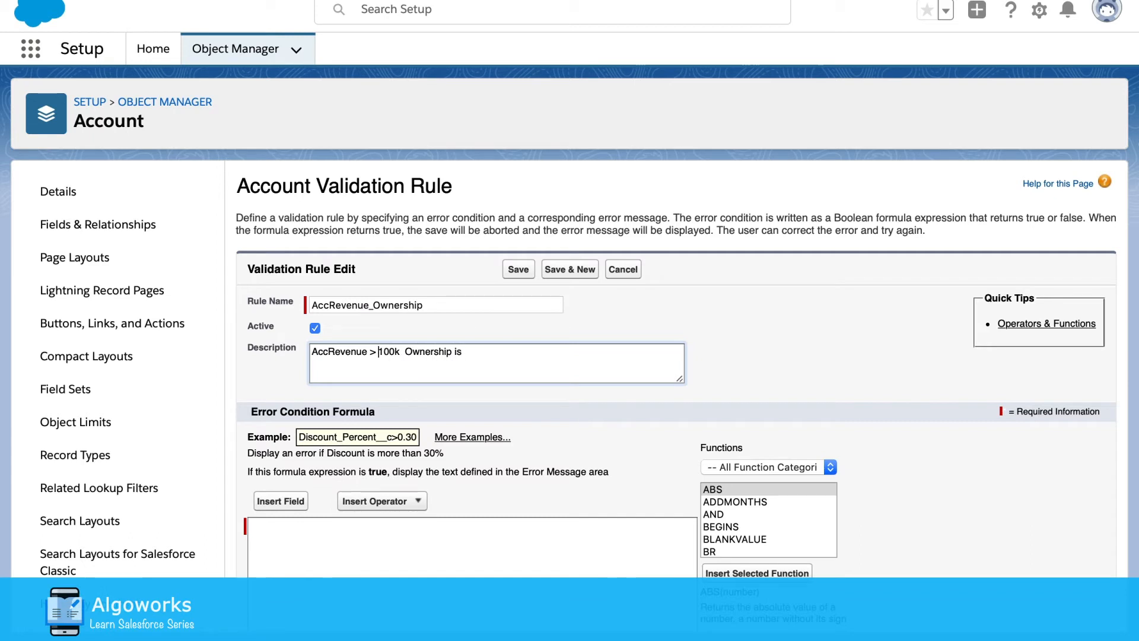
pyautogui.click(407, 351)
pyautogui.press('BackSpace')
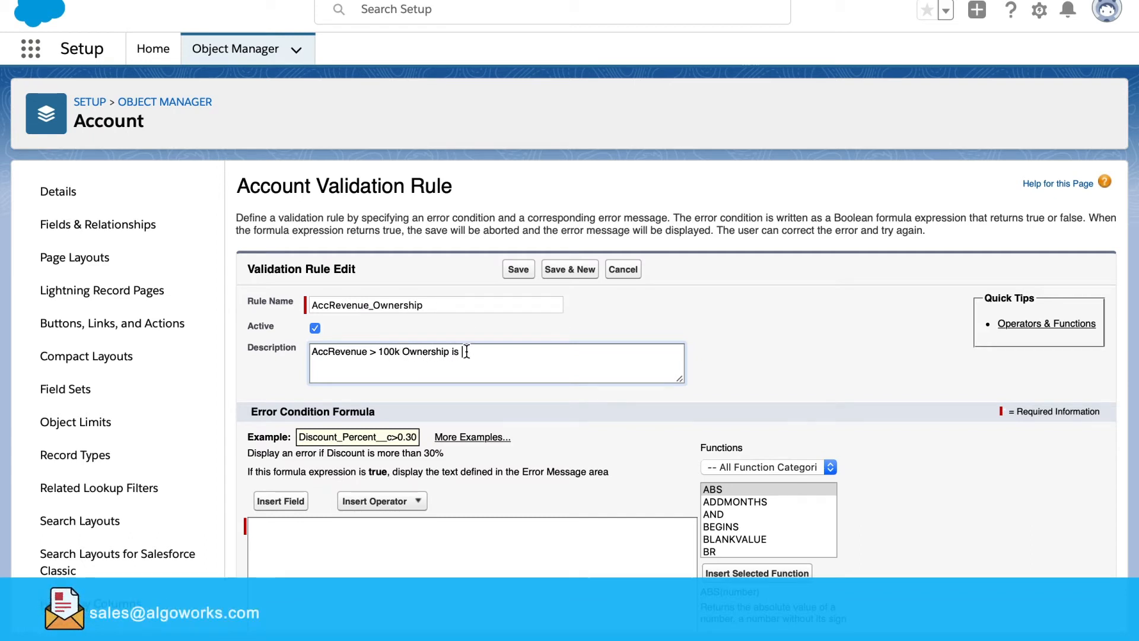
pyautogui.write('ory')
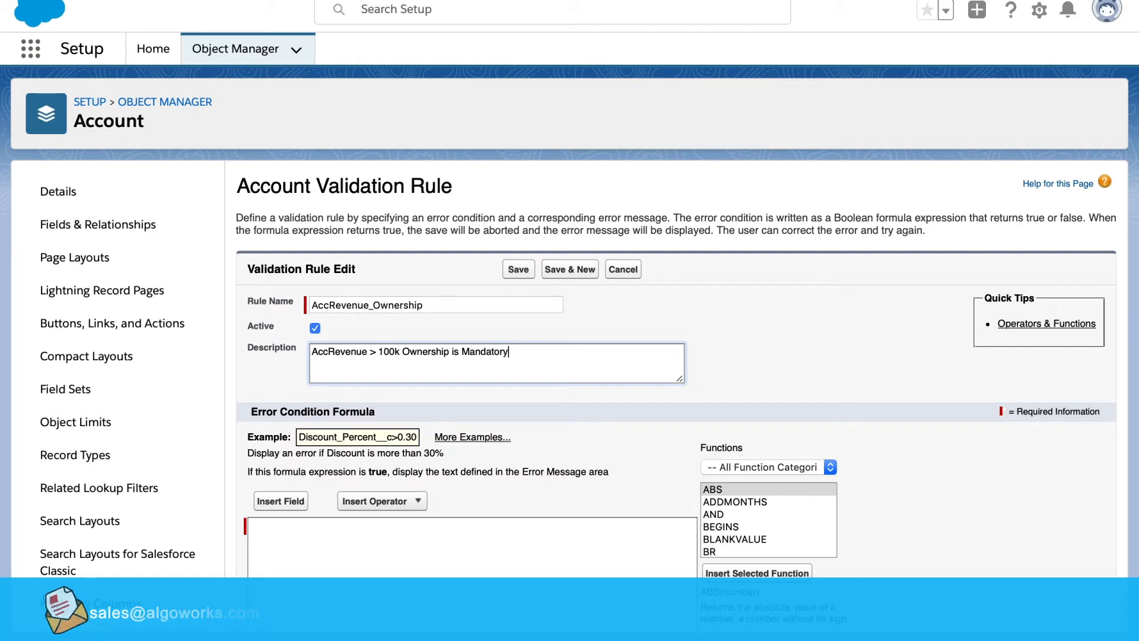
pyautogui.scroll(-3, 480, 390)
# Start the formula as IF( AnnualRevenue > 100000 using the IF function and Annual Revenue field
pyautogui.click(422, 427)
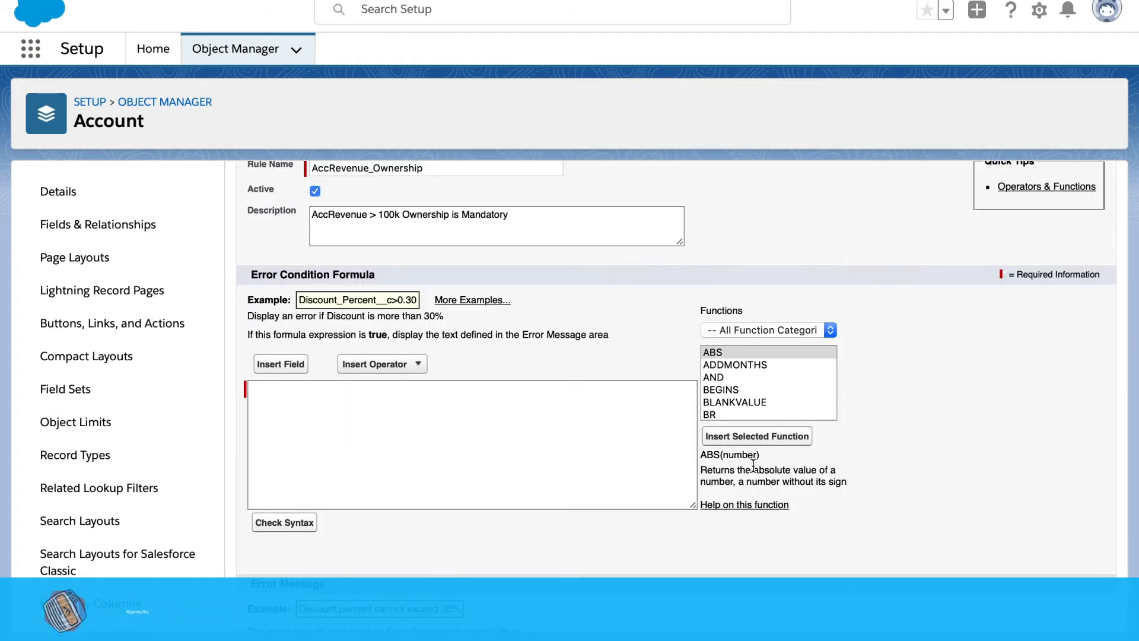
pyautogui.scroll(-3, 759, 380)
pyautogui.scroll(-5, 760, 382)
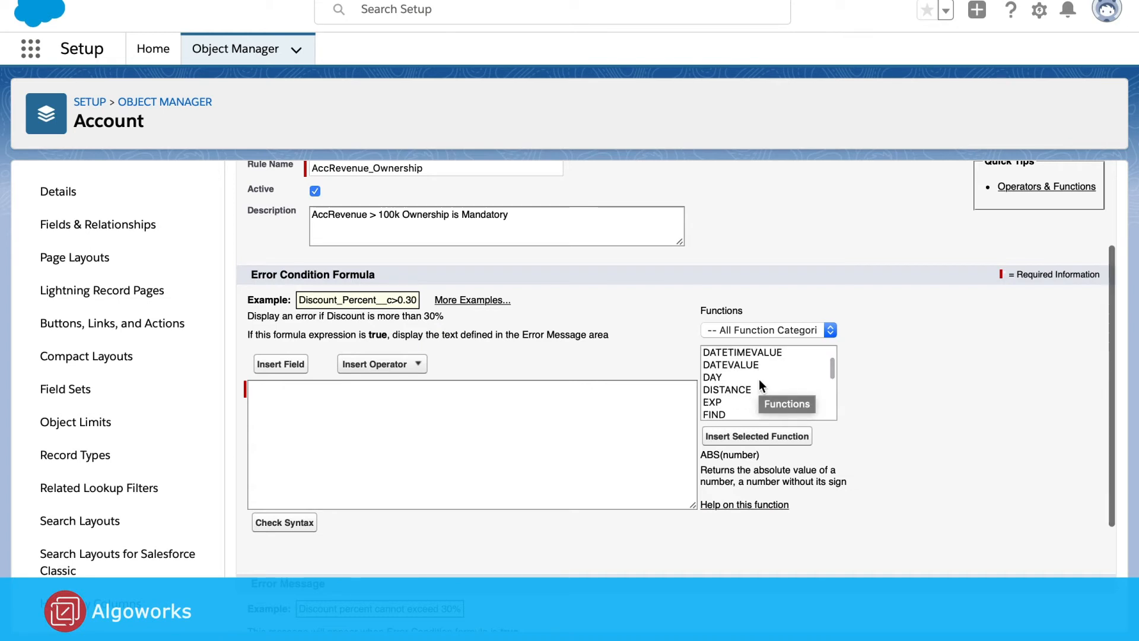
pyautogui.scroll(-1, 760, 379)
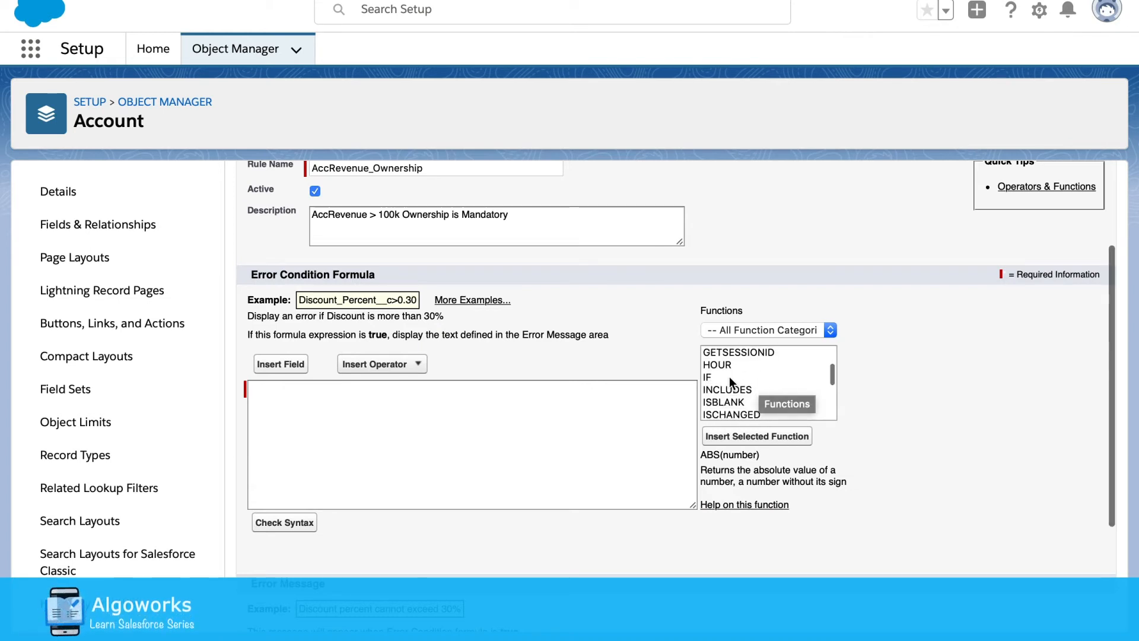
pyautogui.click(728, 377)
pyautogui.click(756, 445)
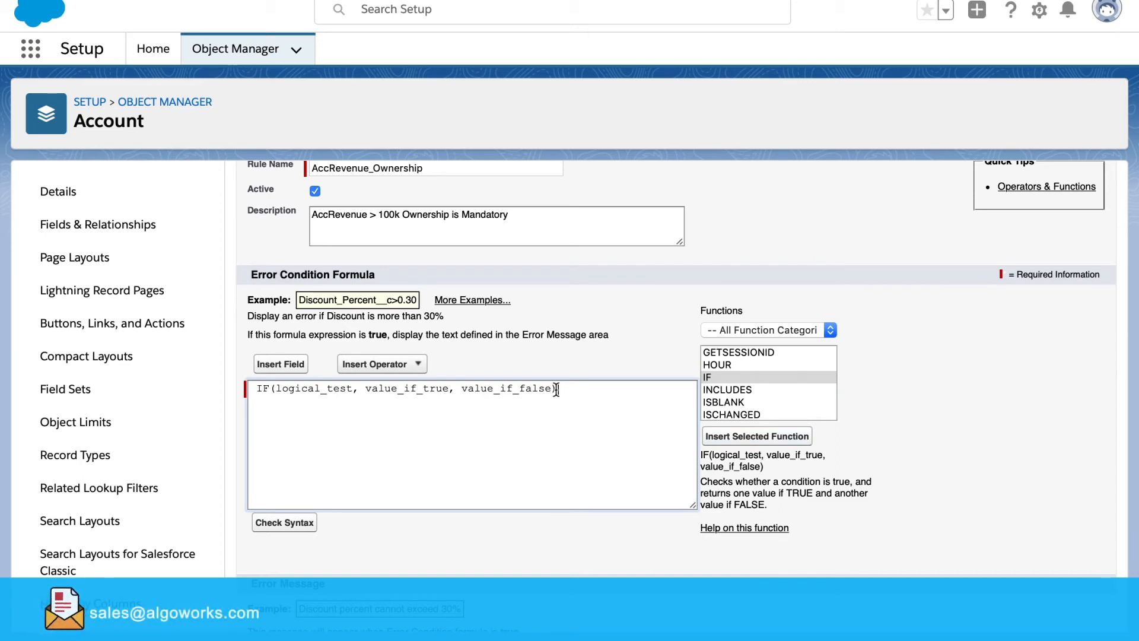
pyautogui.moveTo(555, 389); pyautogui.dragTo(277, 389)
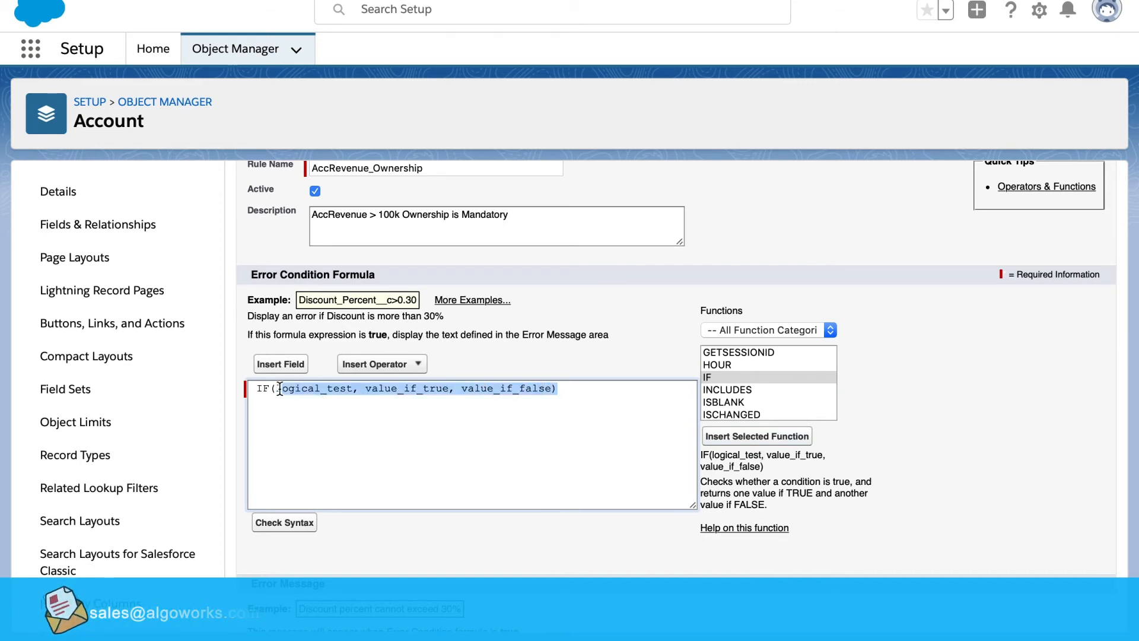
pyautogui.press('BackSpace')
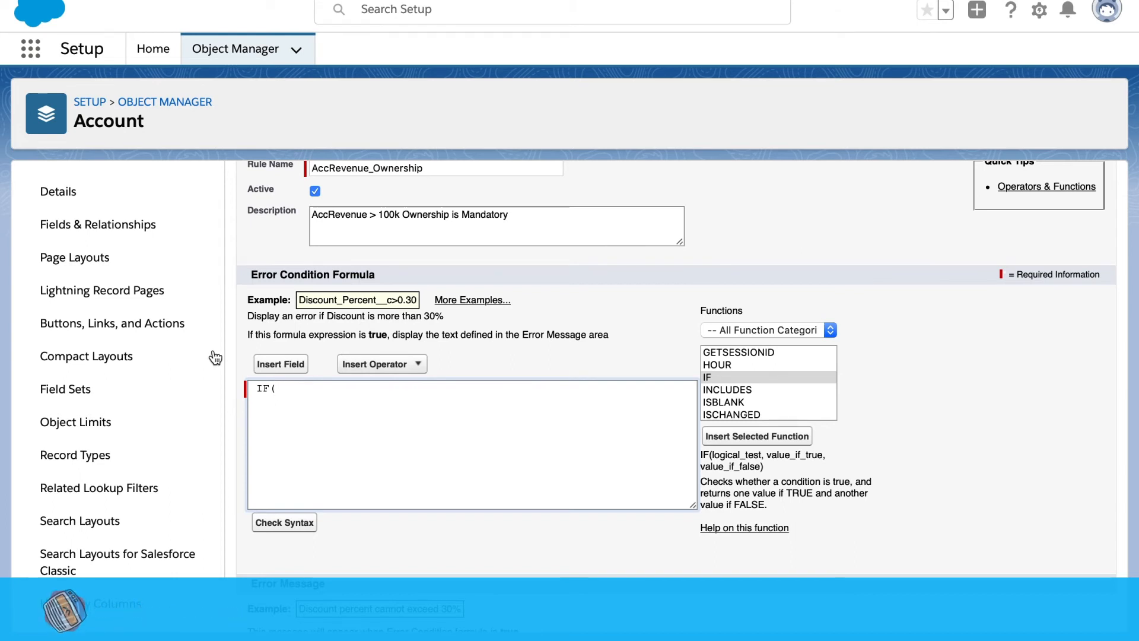
pyautogui.click(301, 363)
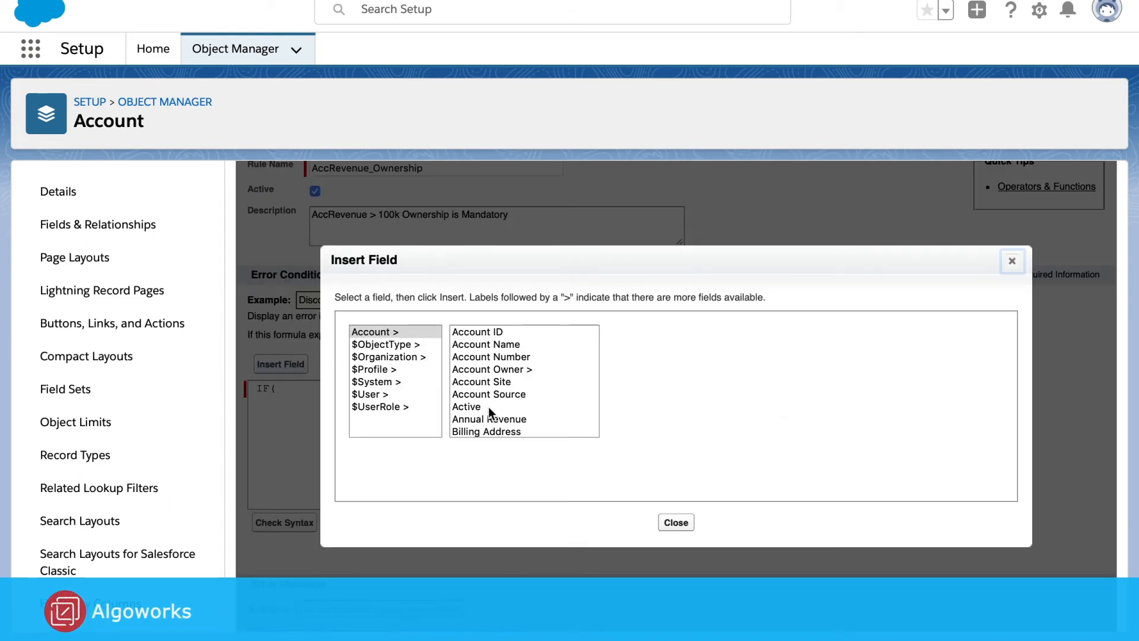
pyautogui.click(505, 418)
pyautogui.click(665, 413)
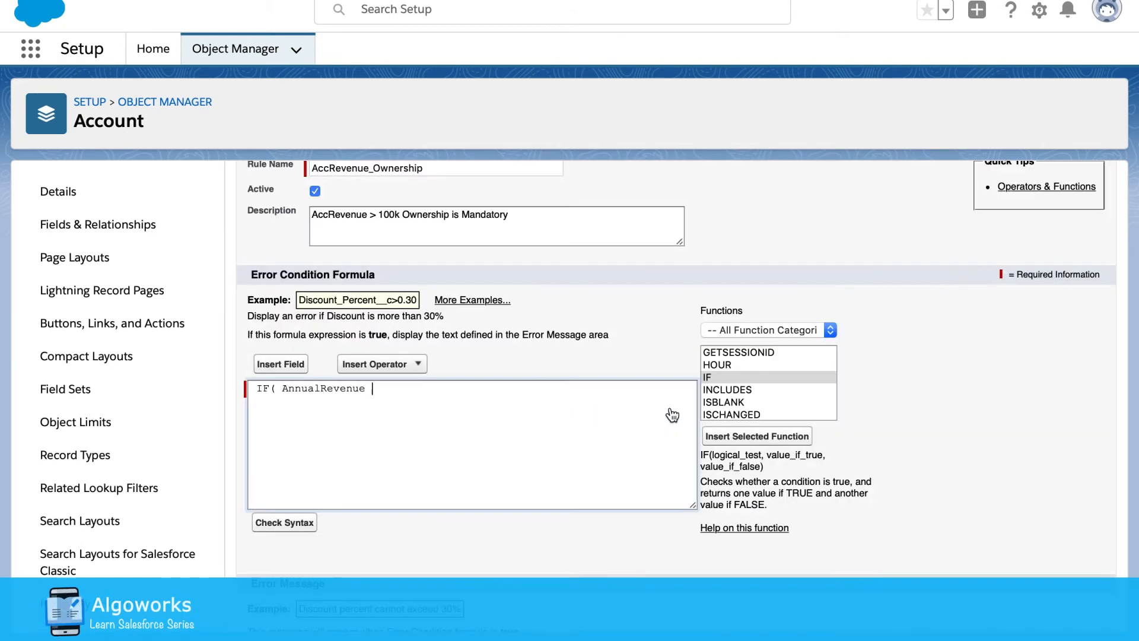
pyautogui.write('>')
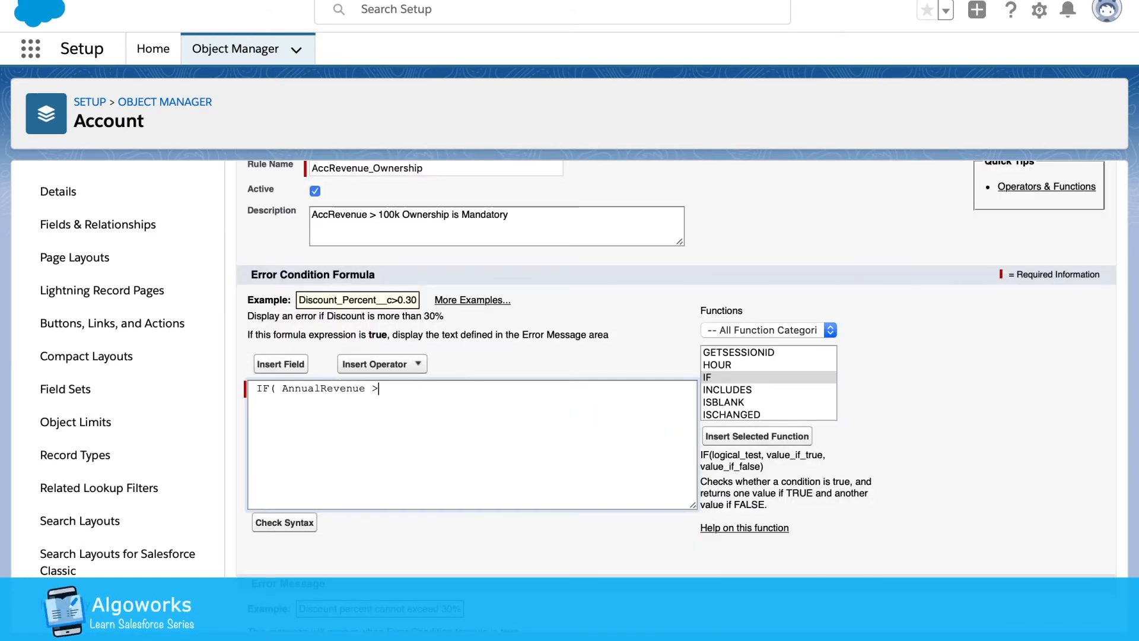
pyautogui.write(' 1')
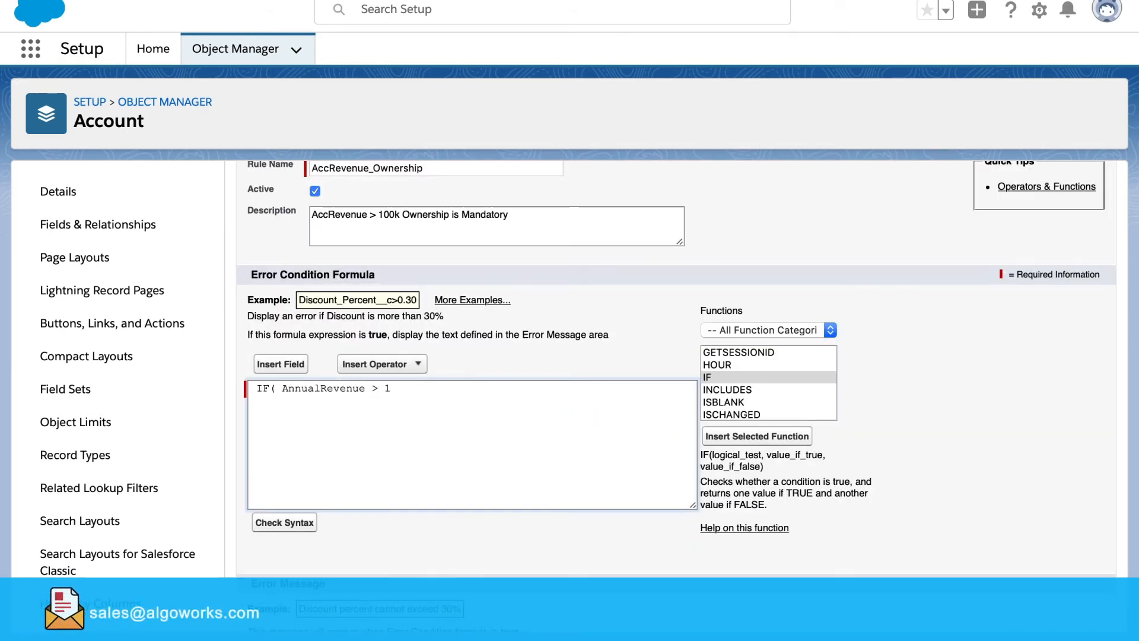
pyautogui.write('00000,')
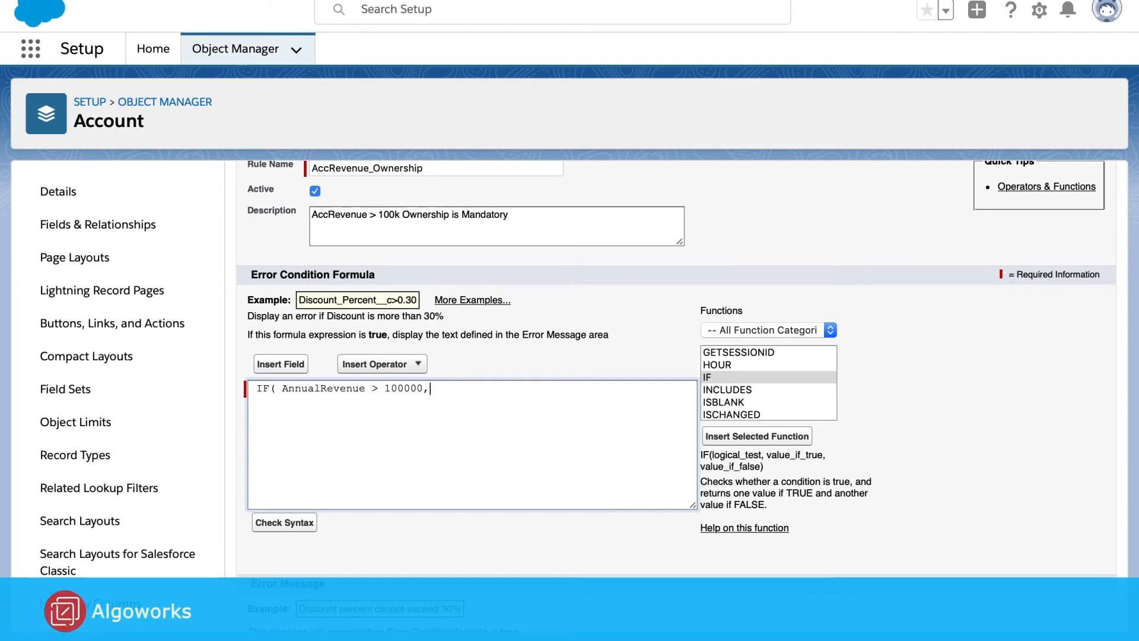
# Add ISPICKVAL on the Ownership field as the condition and close the IF with false
pyautogui.scroll(-2, 744, 397)
pyautogui.click(744, 401)
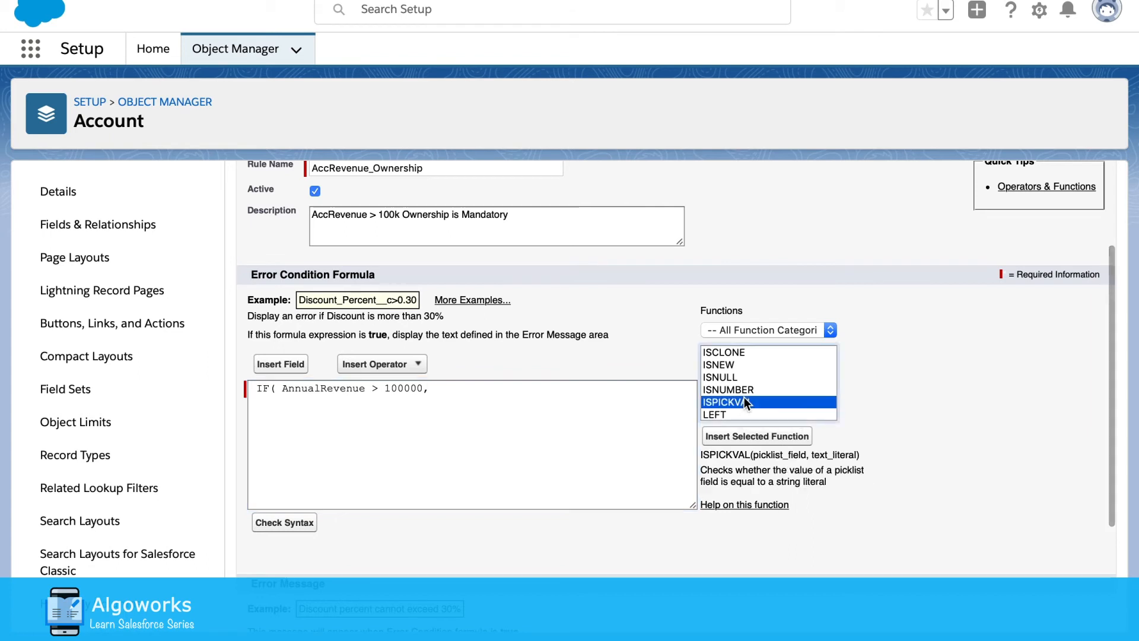
pyautogui.click(753, 436)
pyautogui.moveTo(687, 389); pyautogui.dragTo(502, 386)
pyautogui.press('BackSpace')
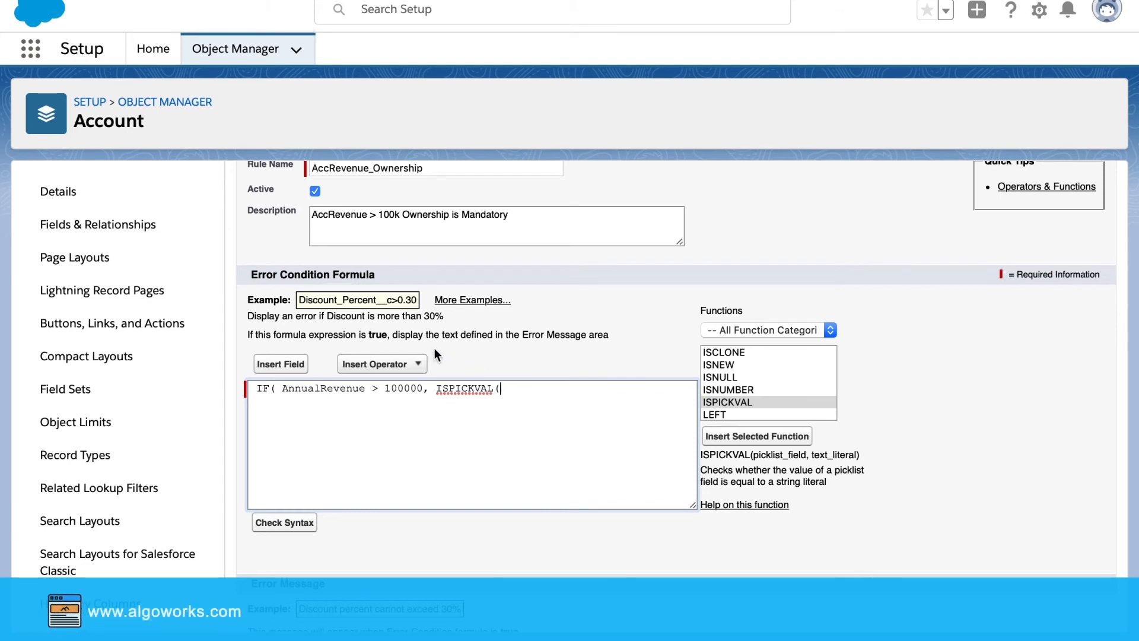
pyautogui.click(297, 364)
pyautogui.scroll(-5, 526, 414)
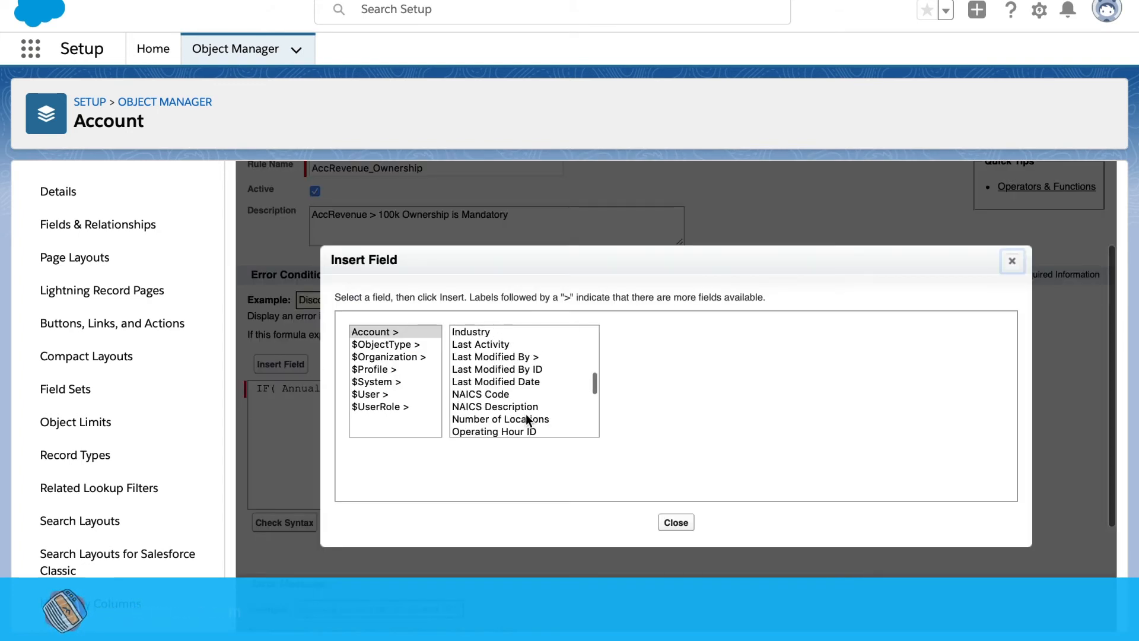
pyautogui.scroll(-5, 526, 414)
pyautogui.scroll(5, 525, 414)
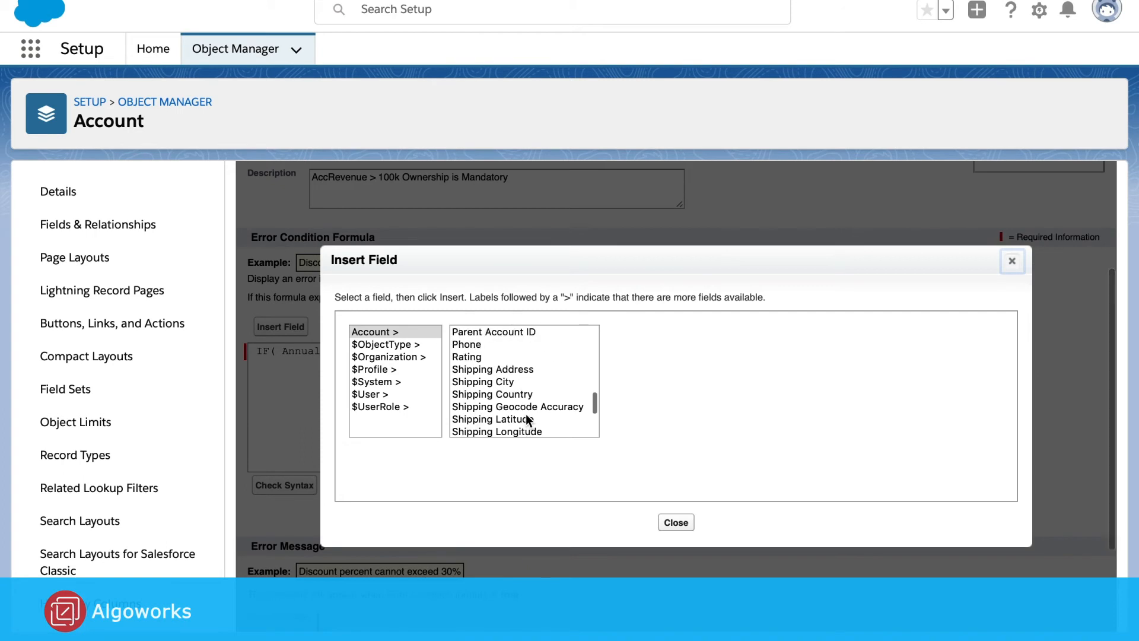
pyautogui.scroll(2, 525, 415)
pyautogui.click(504, 370)
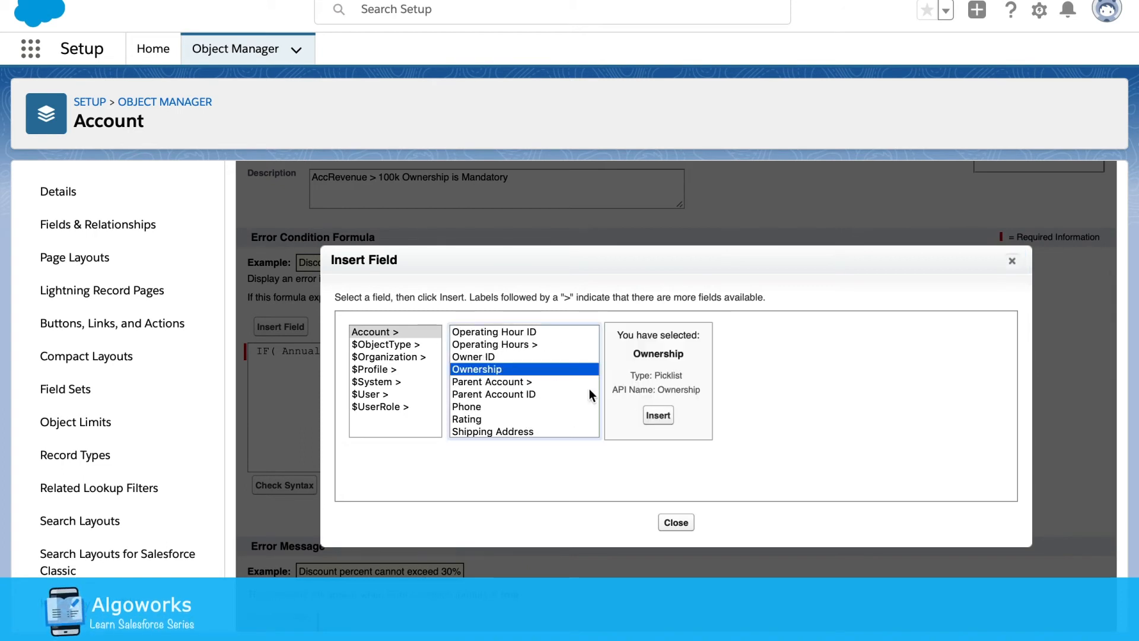
pyautogui.click(662, 417)
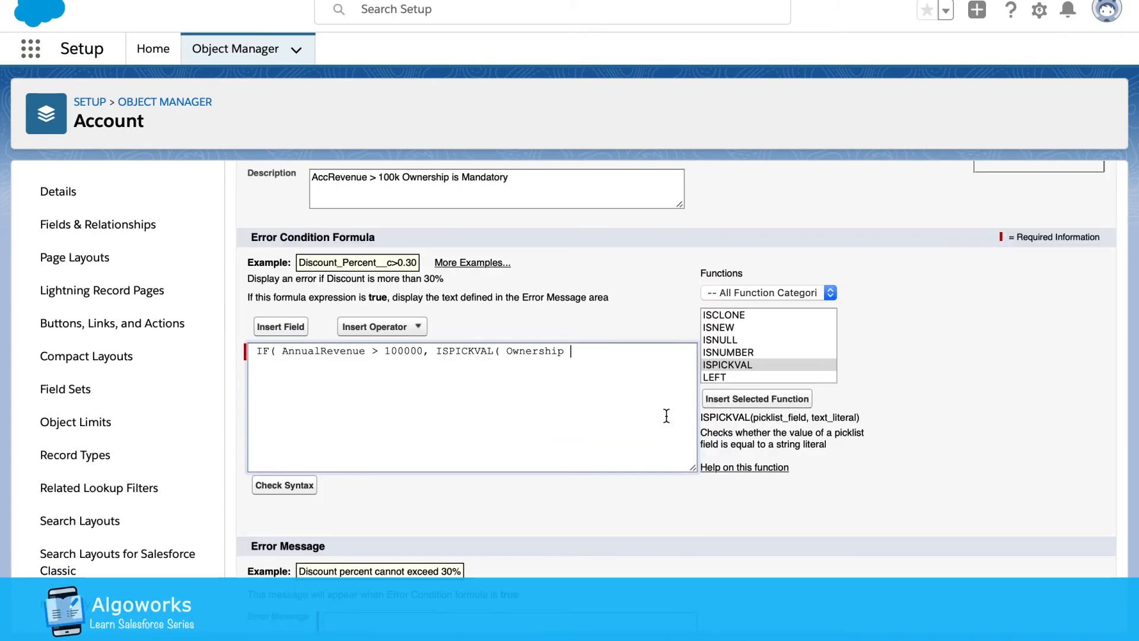
pyautogui.write(',')
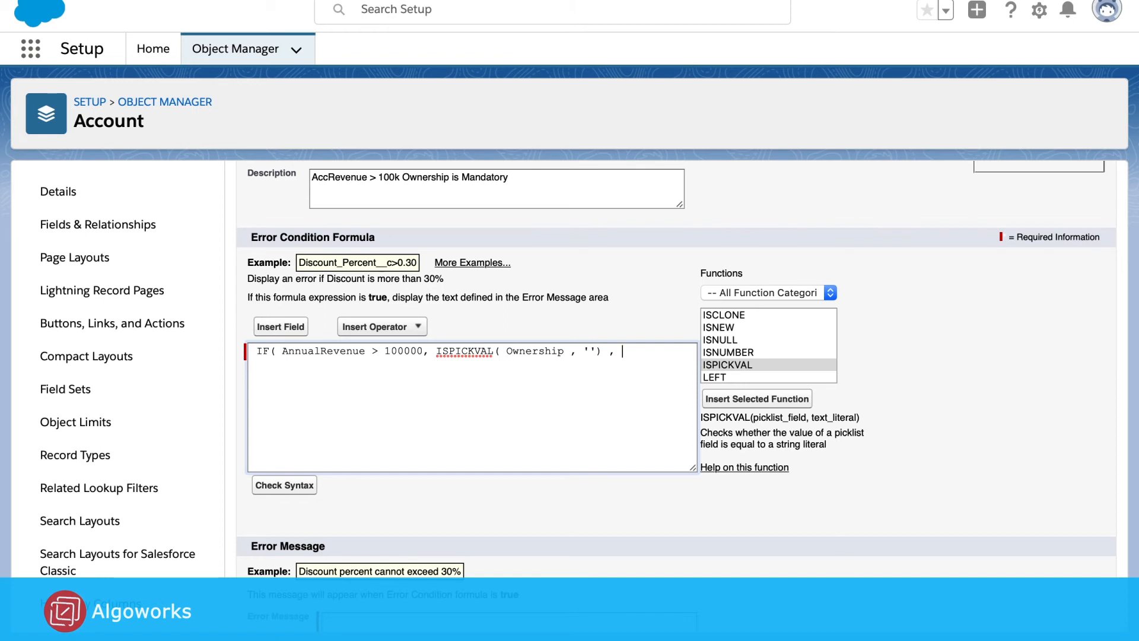
pyautogui.write(', fa')
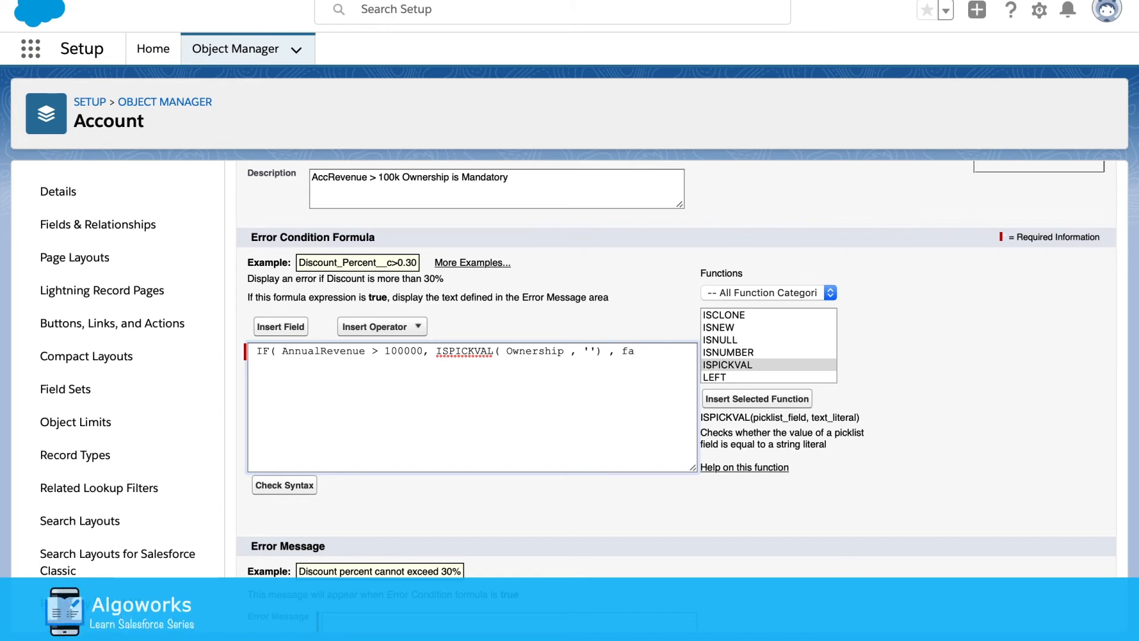
pyautogui.write('lse)')
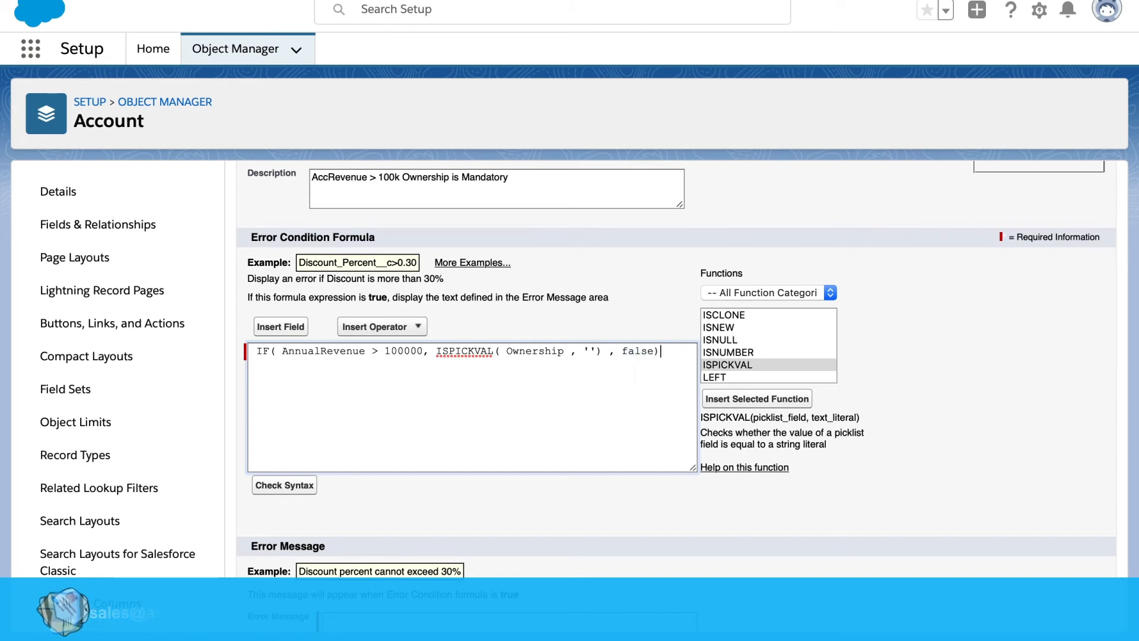
# Change false to False and run Check Syntax on the formula
pyautogui.click(629, 351)
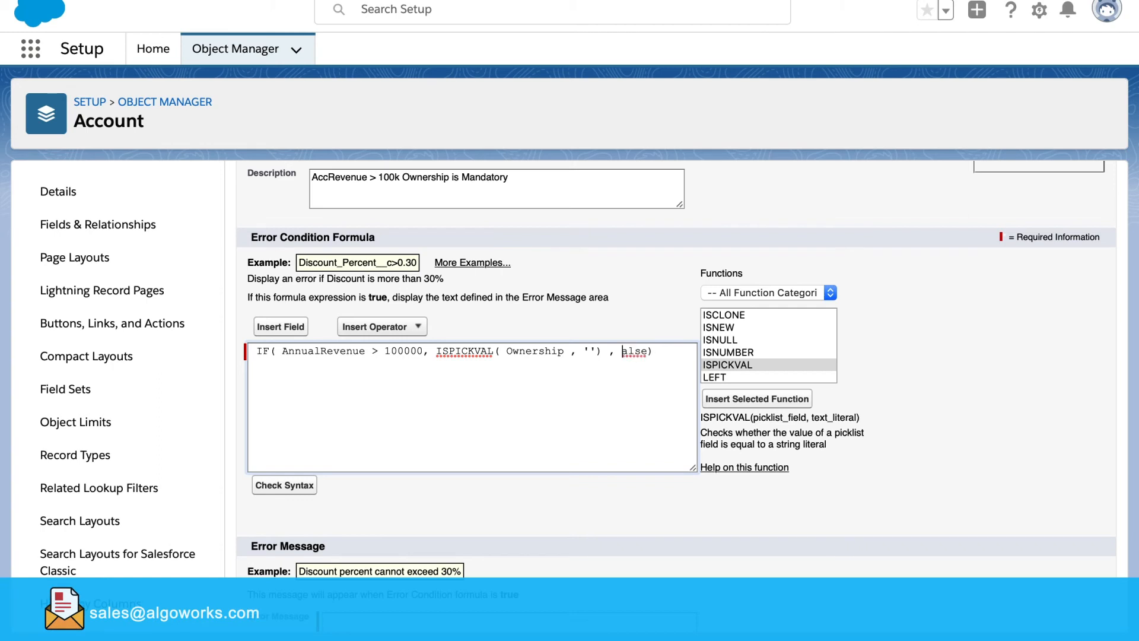
pyautogui.press('BackSpace')
pyautogui.write('F')
pyautogui.click(626, 399)
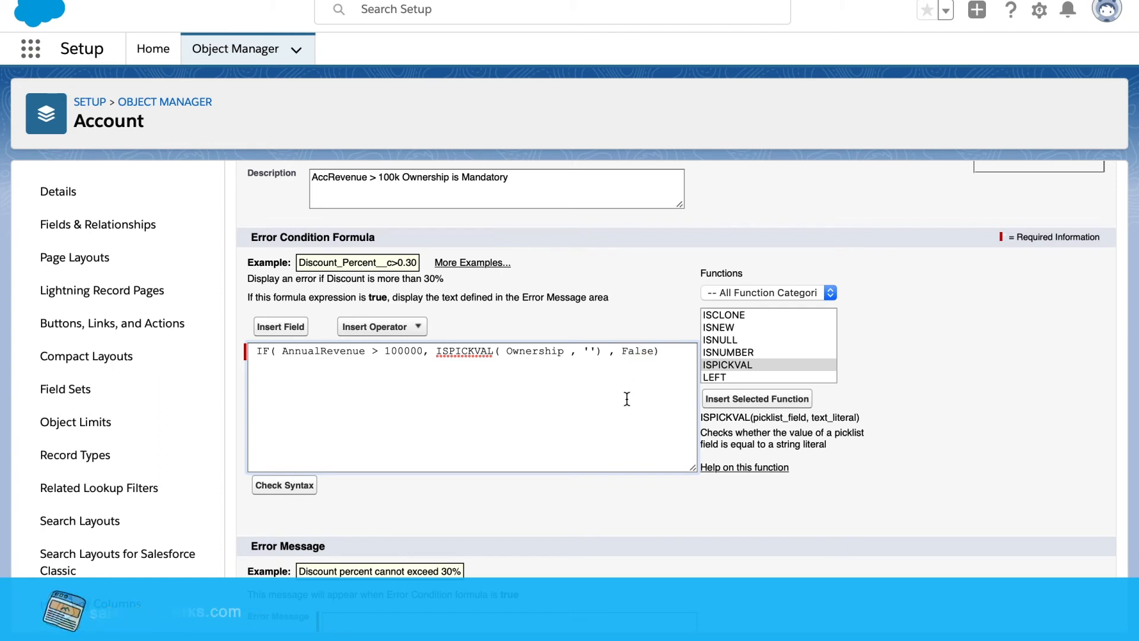
pyautogui.click(304, 494)
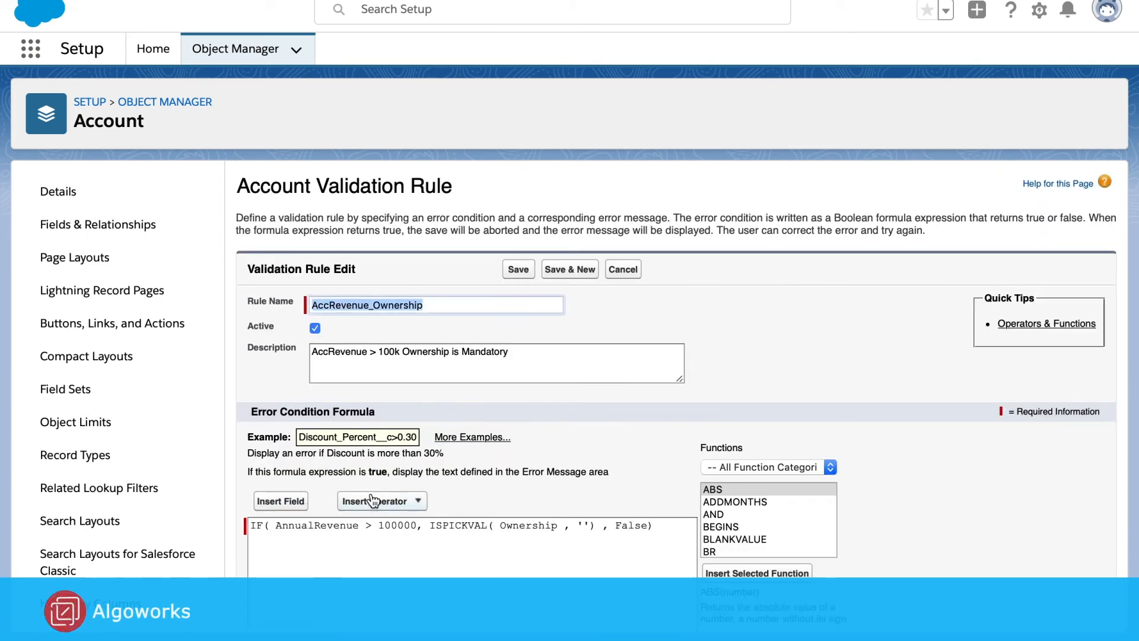
# Set the error message 'Ownership is Mandatory for Revenue more than 100k' at Annual Revenue and save
pyautogui.scroll(-3, 373, 502)
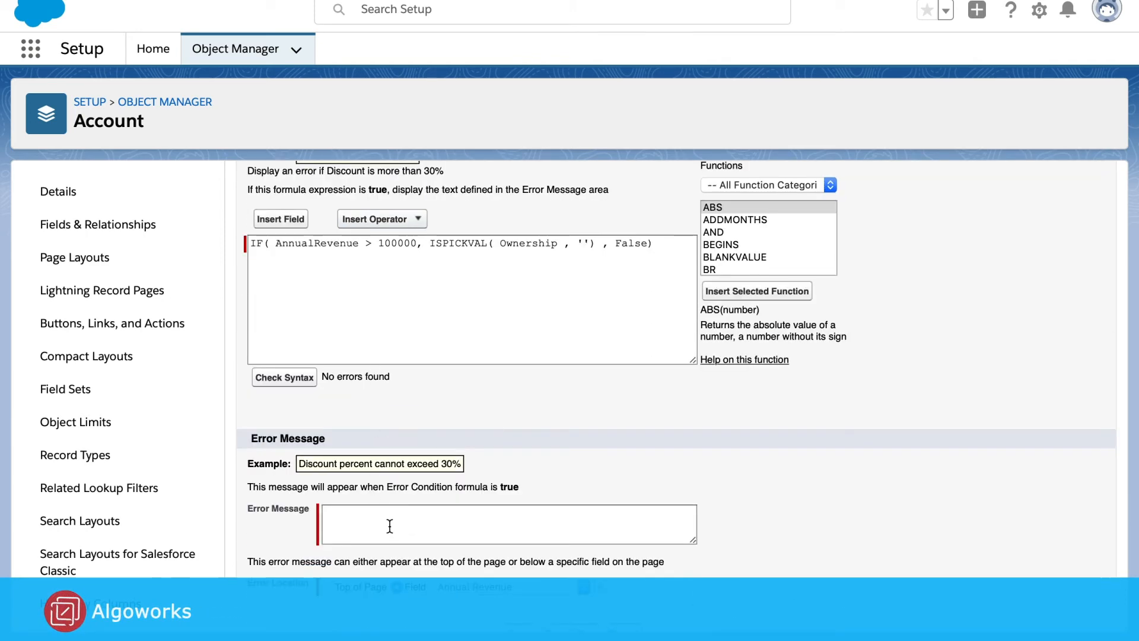
pyautogui.click(364, 523)
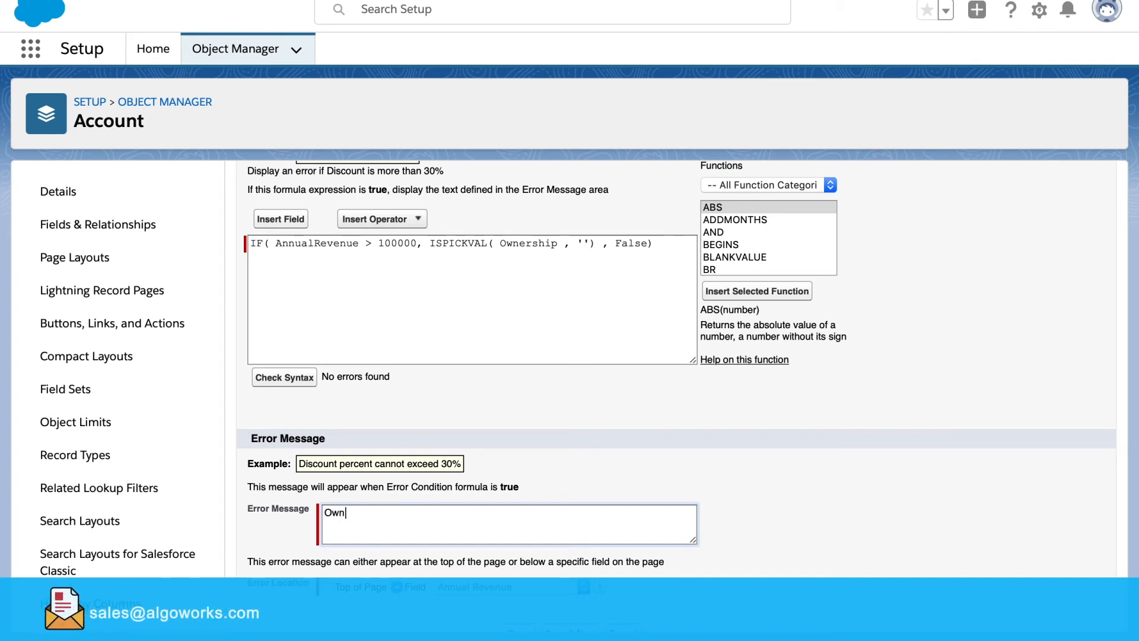
pyautogui.write('Ownership is Mandatory for')
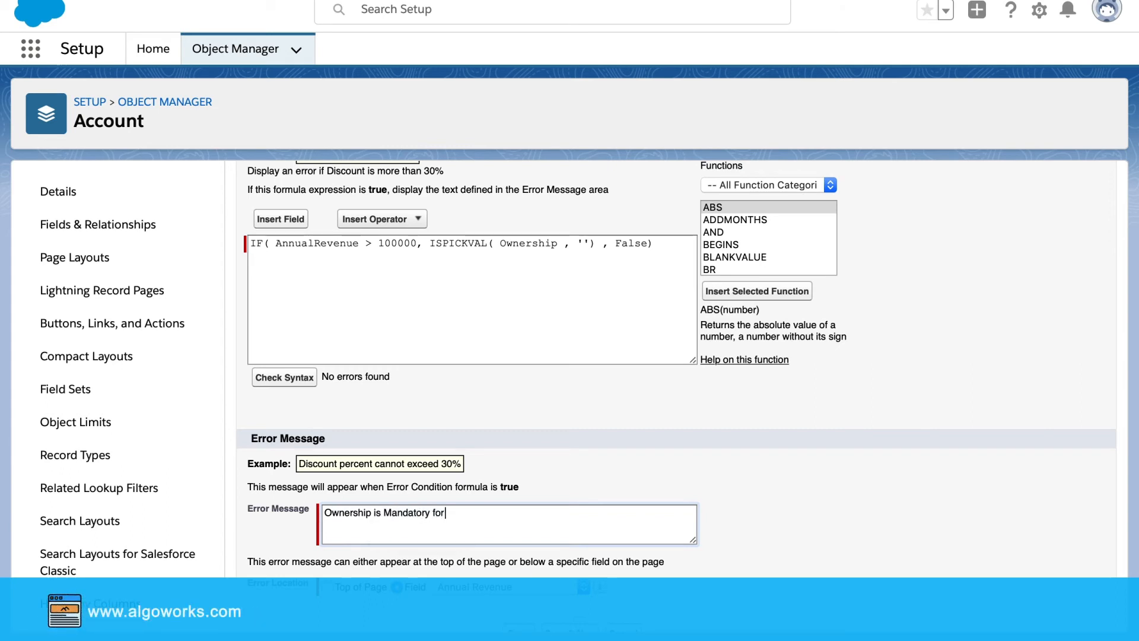
pyautogui.write(' Re')
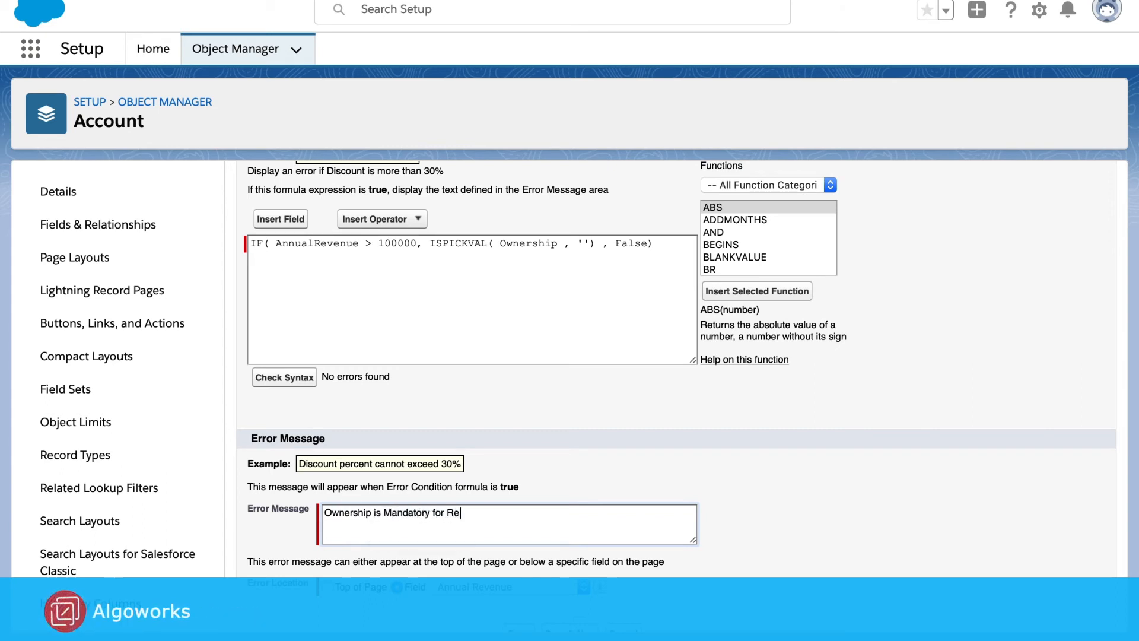
pyautogui.write('venue')
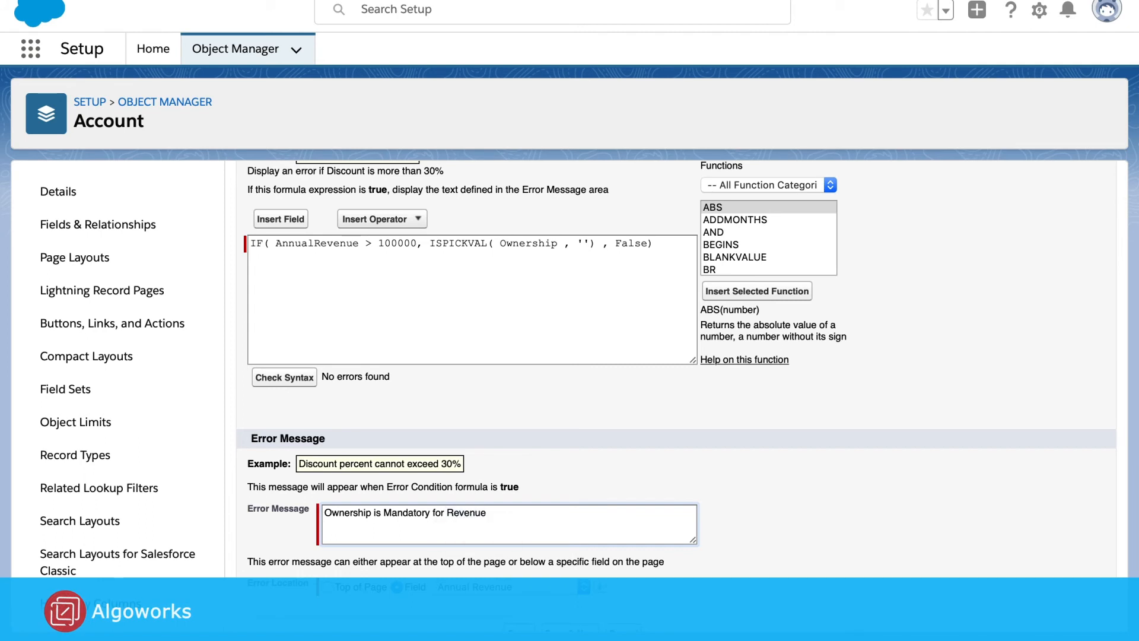
pyautogui.write(' more tha')
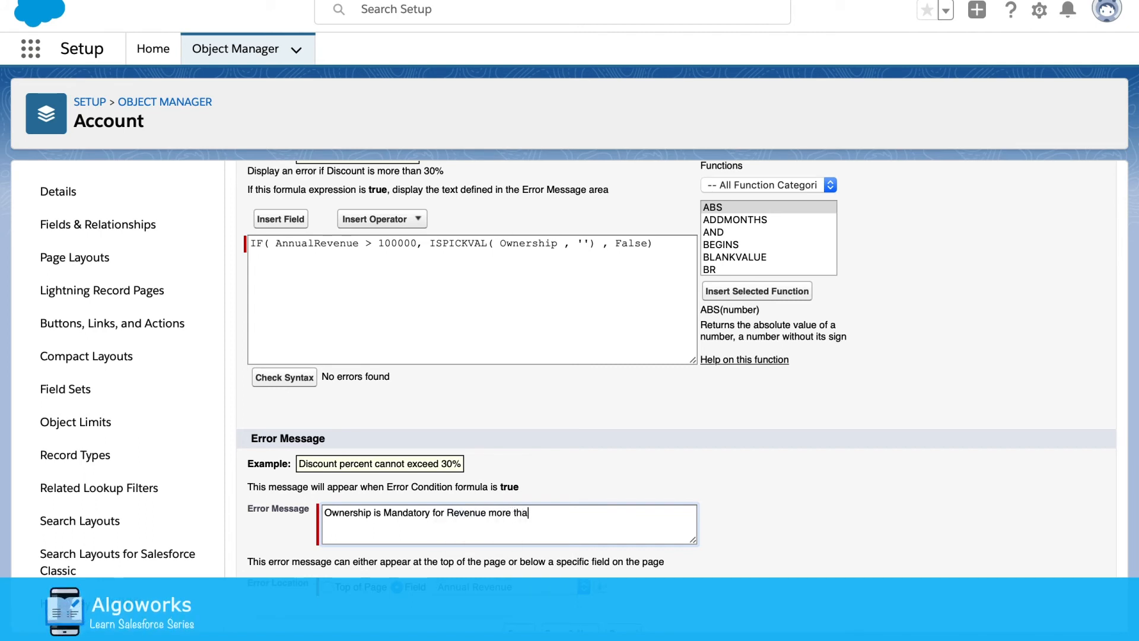
pyautogui.write('n 100k')
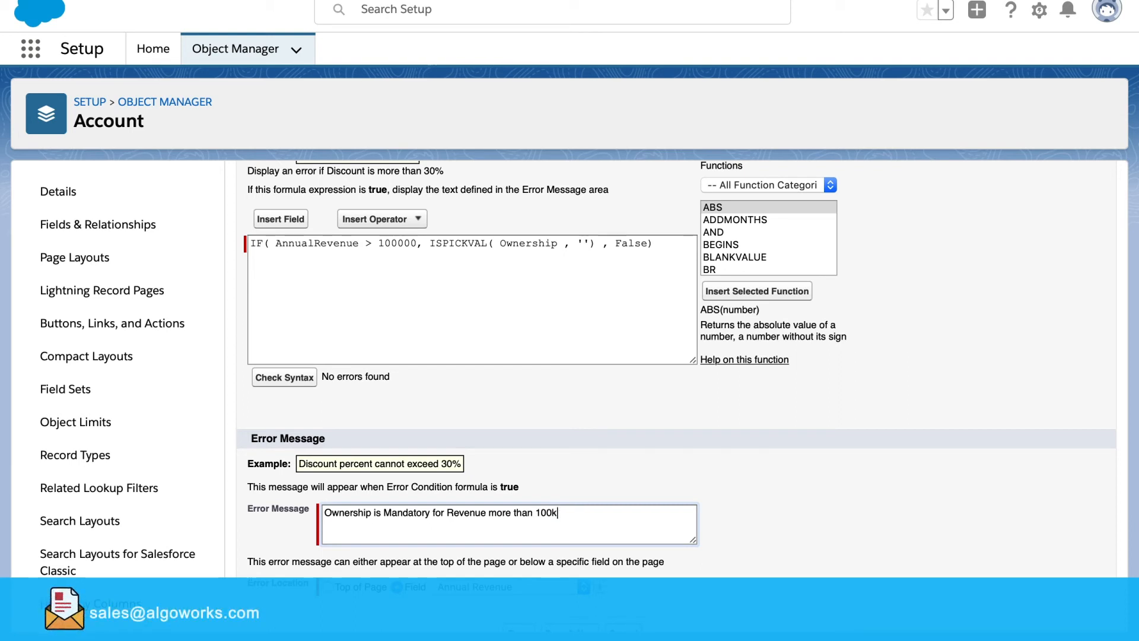
pyautogui.scroll(-1, 250, 578)
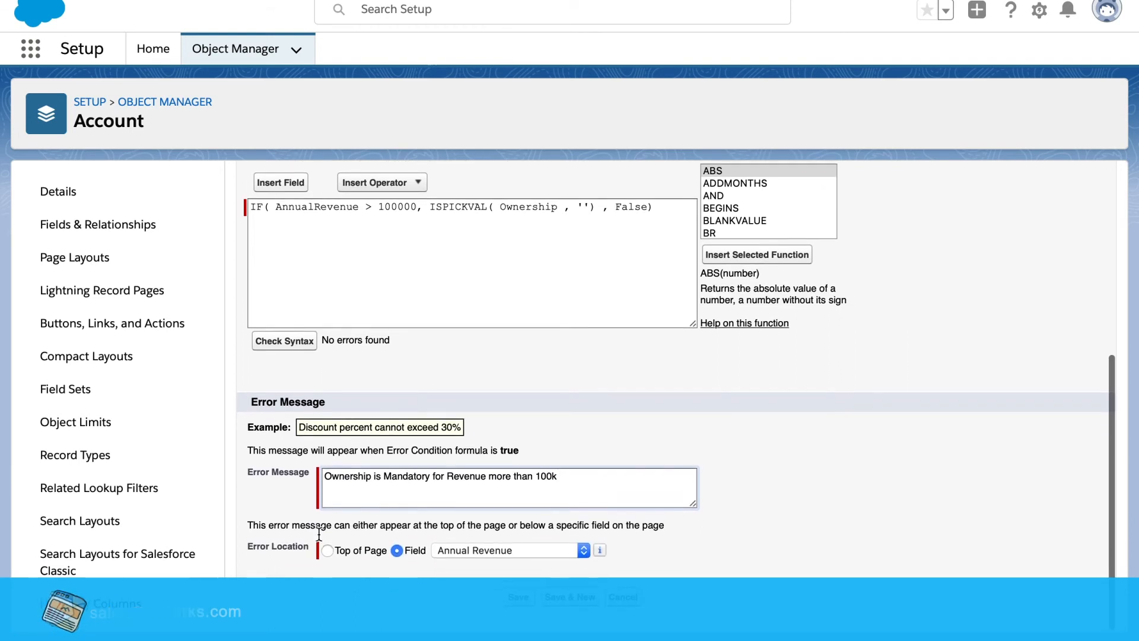
pyautogui.moveTo(246, 558); pyautogui.dragTo(281, 553)
pyautogui.click(382, 576)
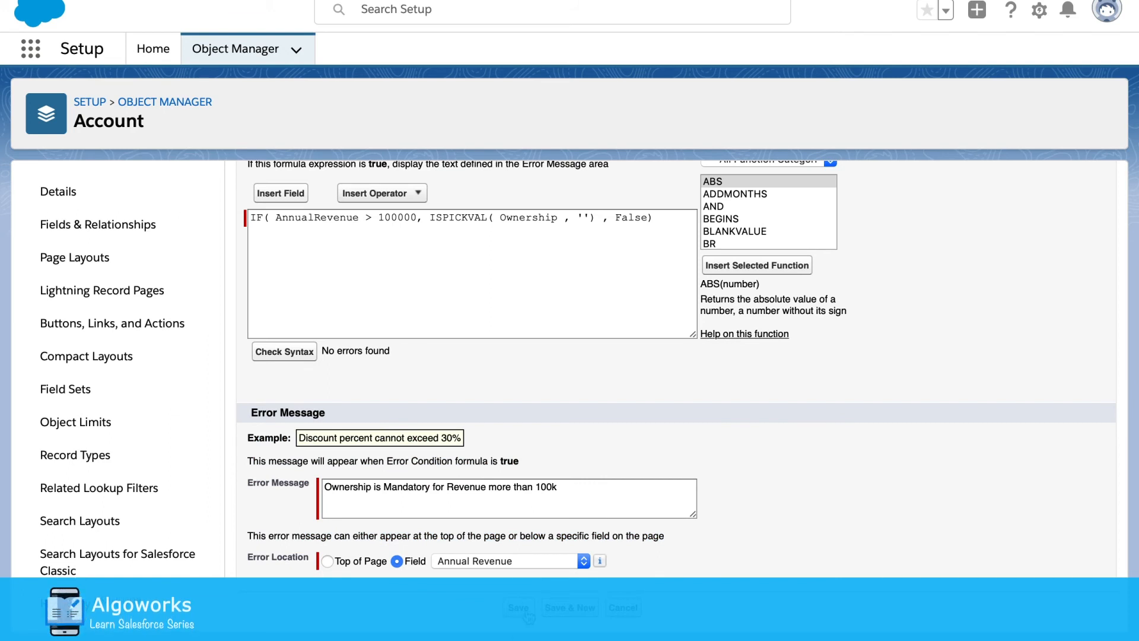
pyautogui.click(528, 614)
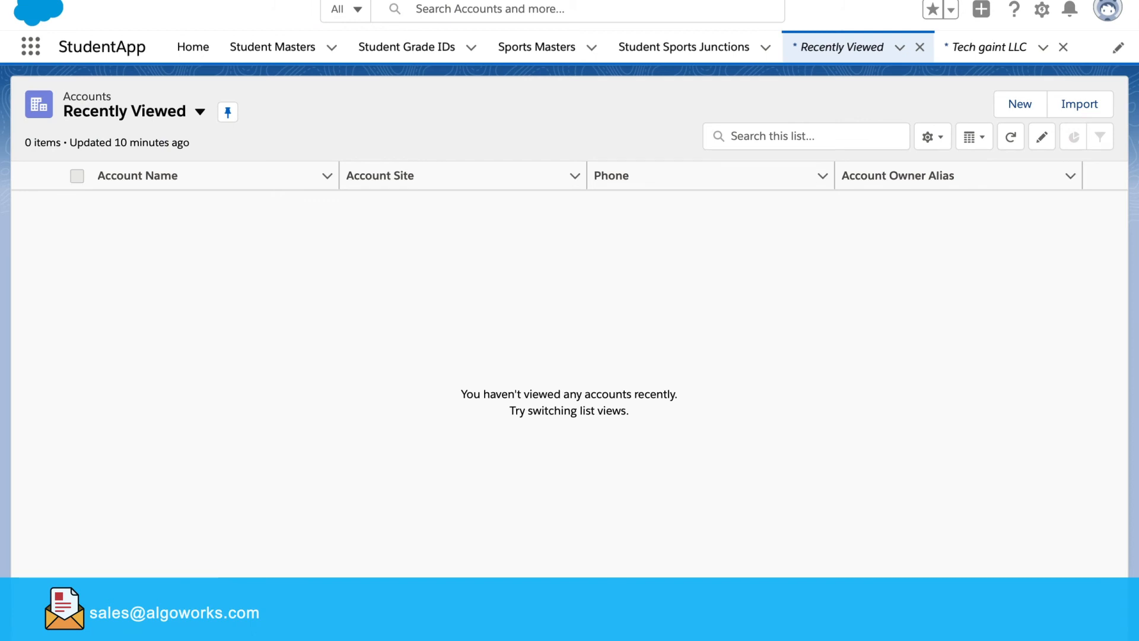
# Reload Accounts and start a new account named 'Tech Giant LLC' with its phone number
pyautogui.press('super+r')
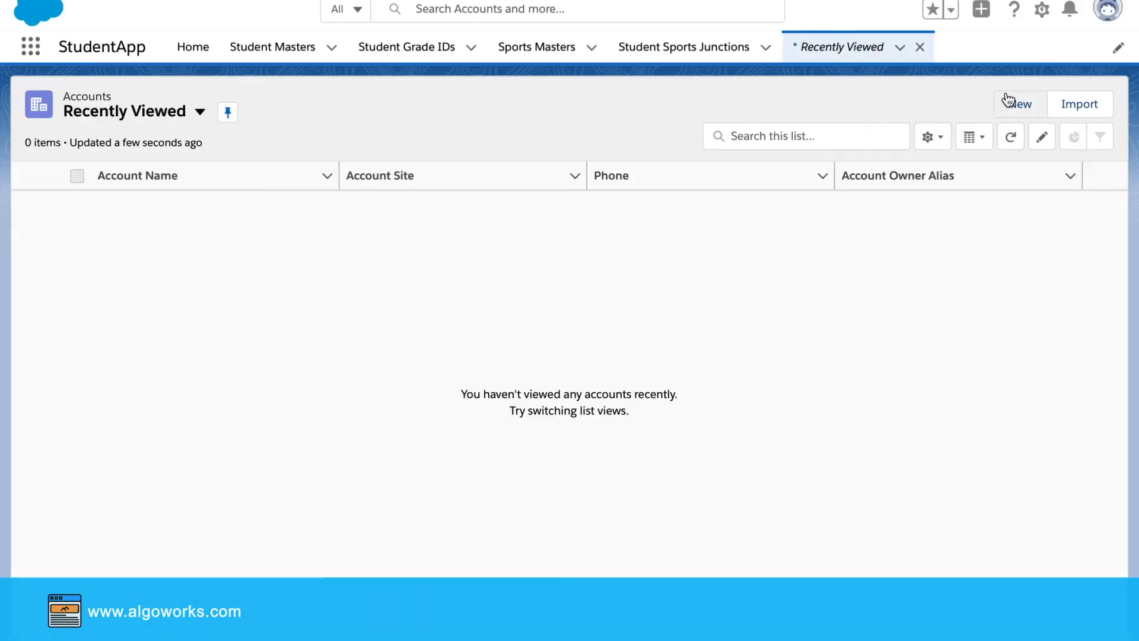
pyautogui.click(1018, 107)
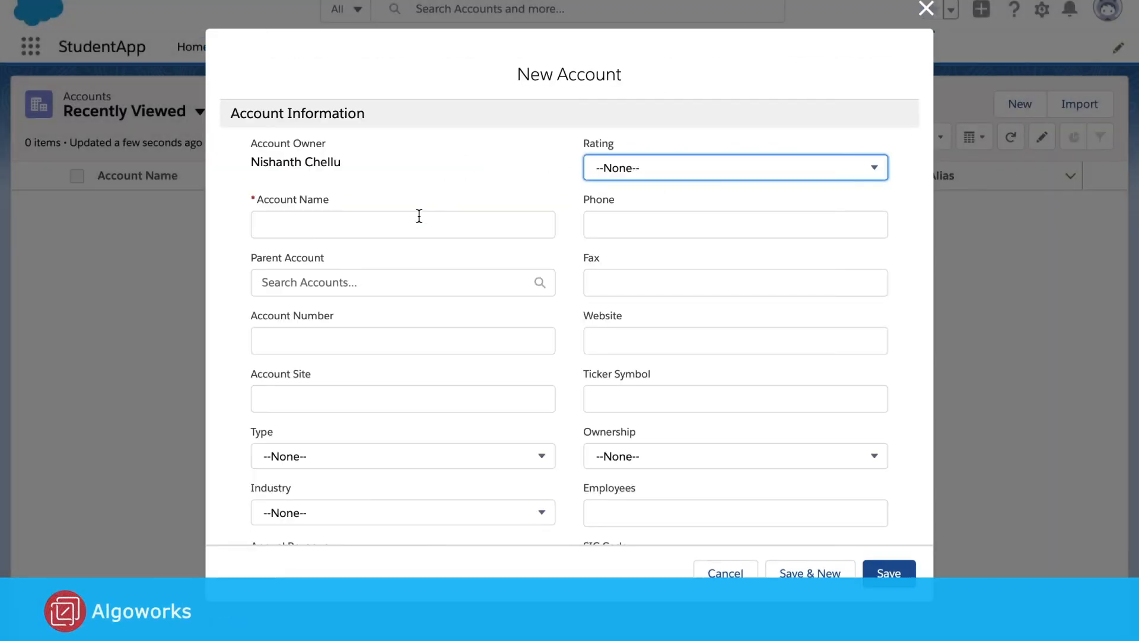
pyautogui.click(418, 220)
pyautogui.write('Tech Giant LLC')
pyautogui.press('Tab')
pyautogui.write('2223456789')
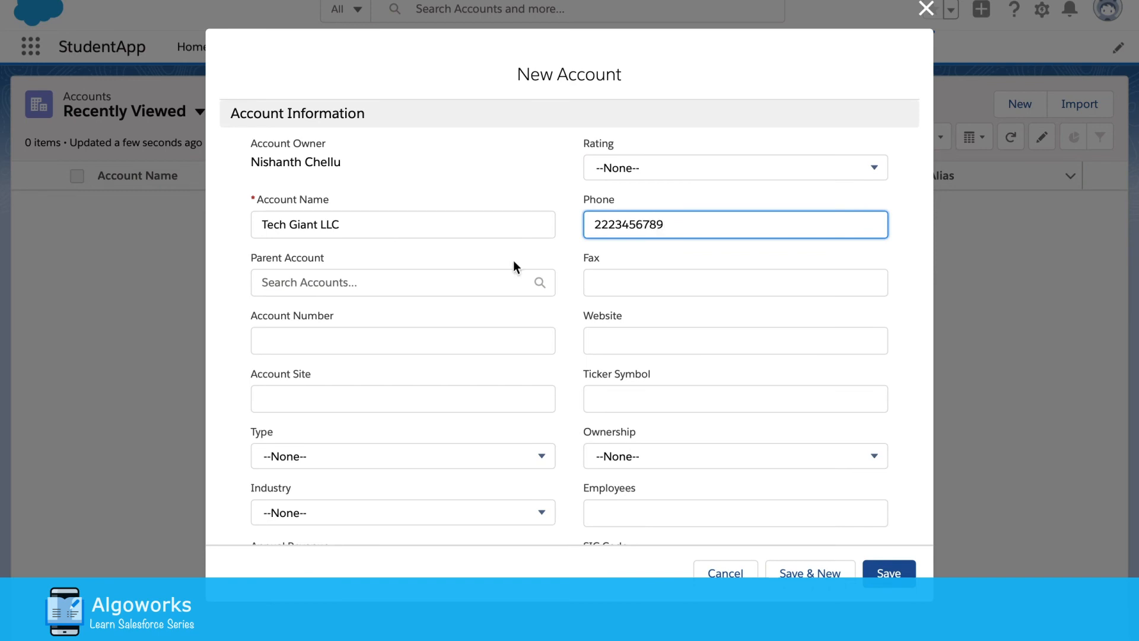
# Fill Account Site with the company's e-mail, set Annual Revenue 110000, and try saving without Ownership
pyautogui.scroll(-1, 432, 386)
pyautogui.click(432, 386)
pyautogui.write('techgiant@reallygreatsite.com')
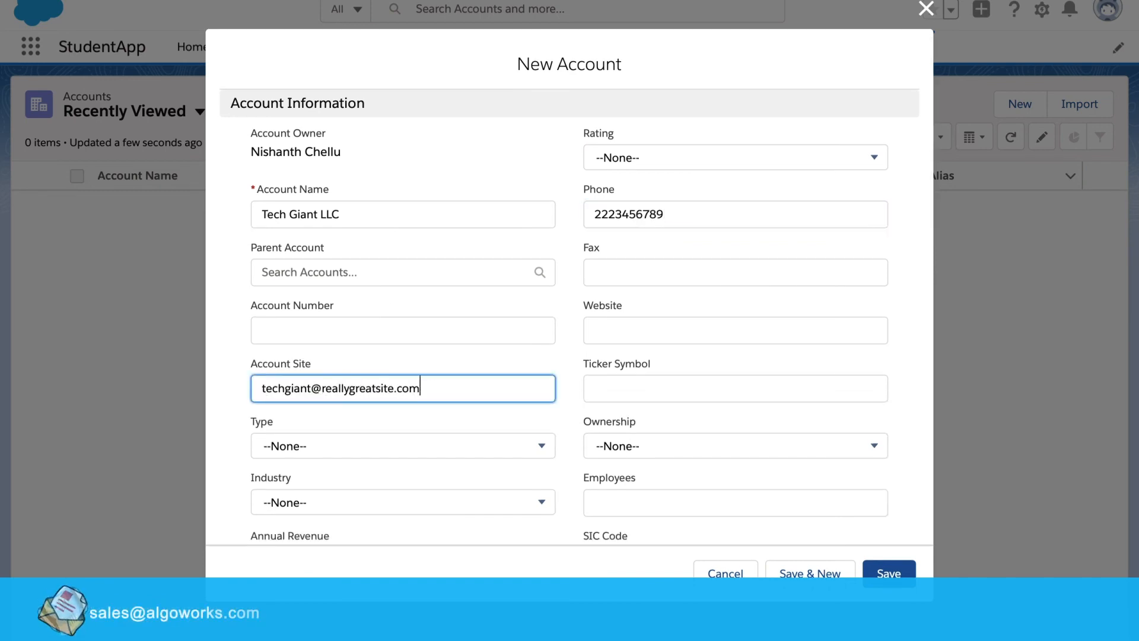
pyautogui.scroll(-3, 468, 171)
pyautogui.click(400, 397)
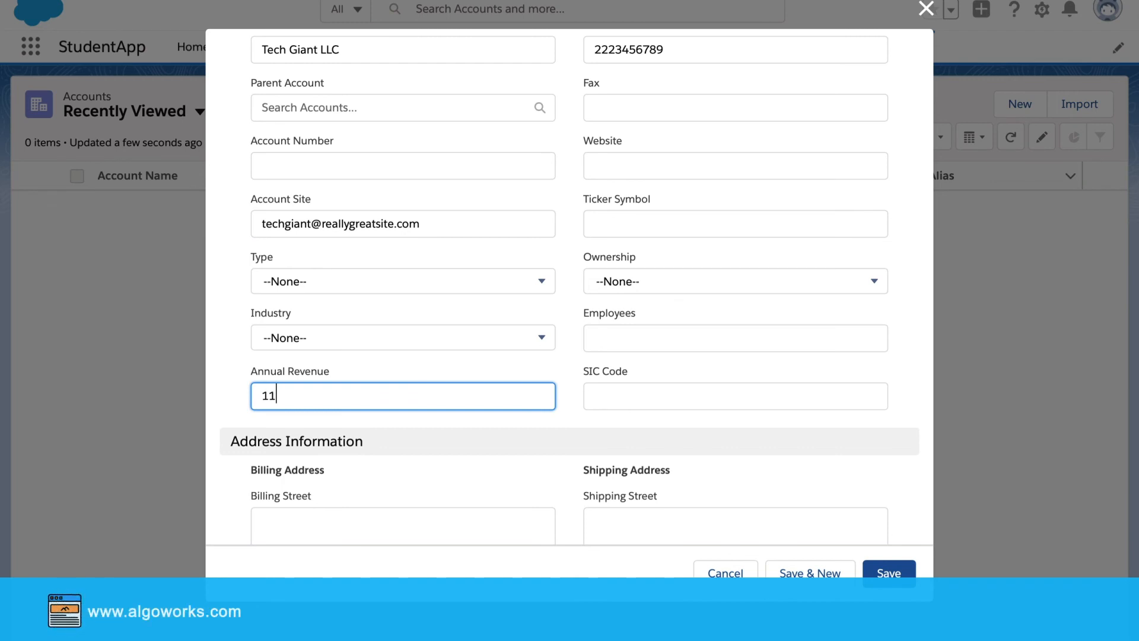
pyautogui.write('0000')
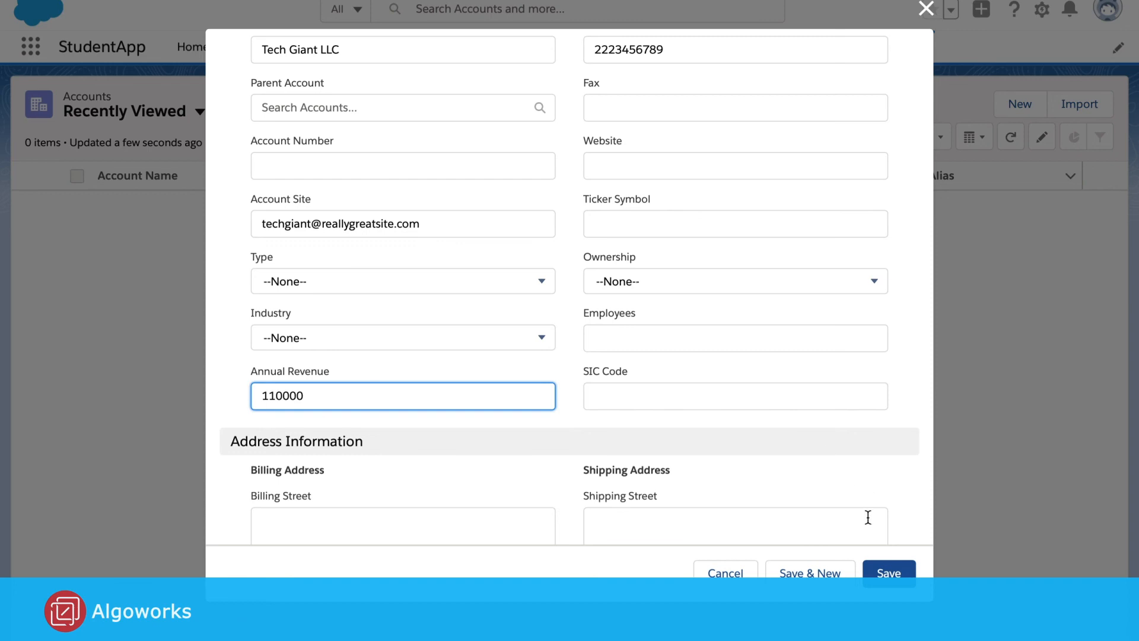
pyautogui.click(875, 573)
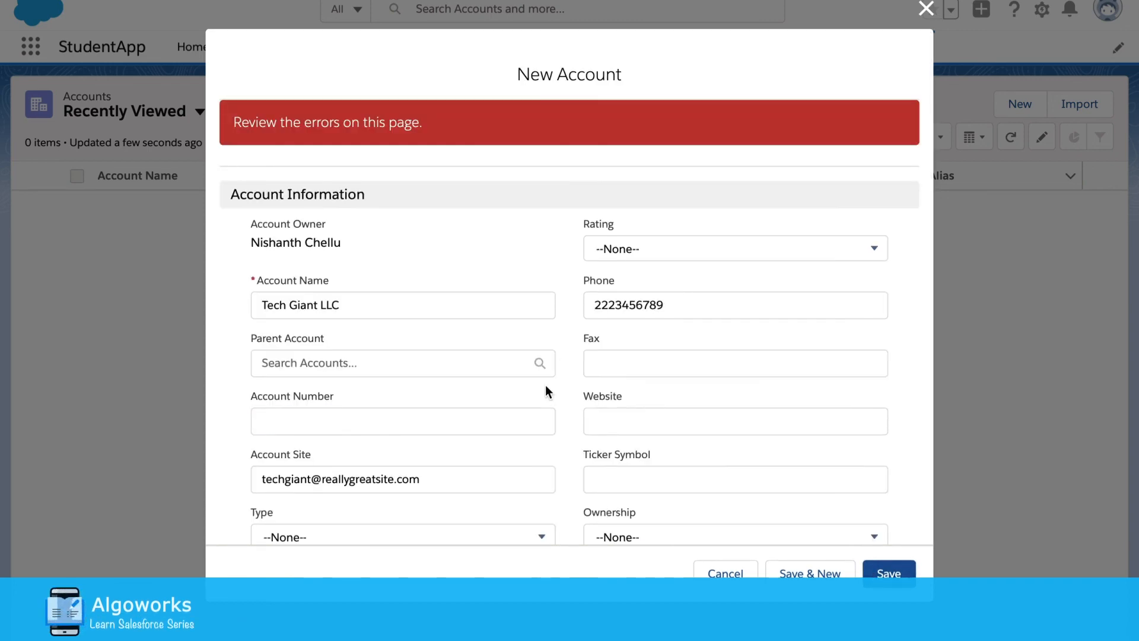
# Review the save errors, including the 'Ownership is Mandatory' message under Annual Revenue
pyautogui.scroll(-1, 546, 386)
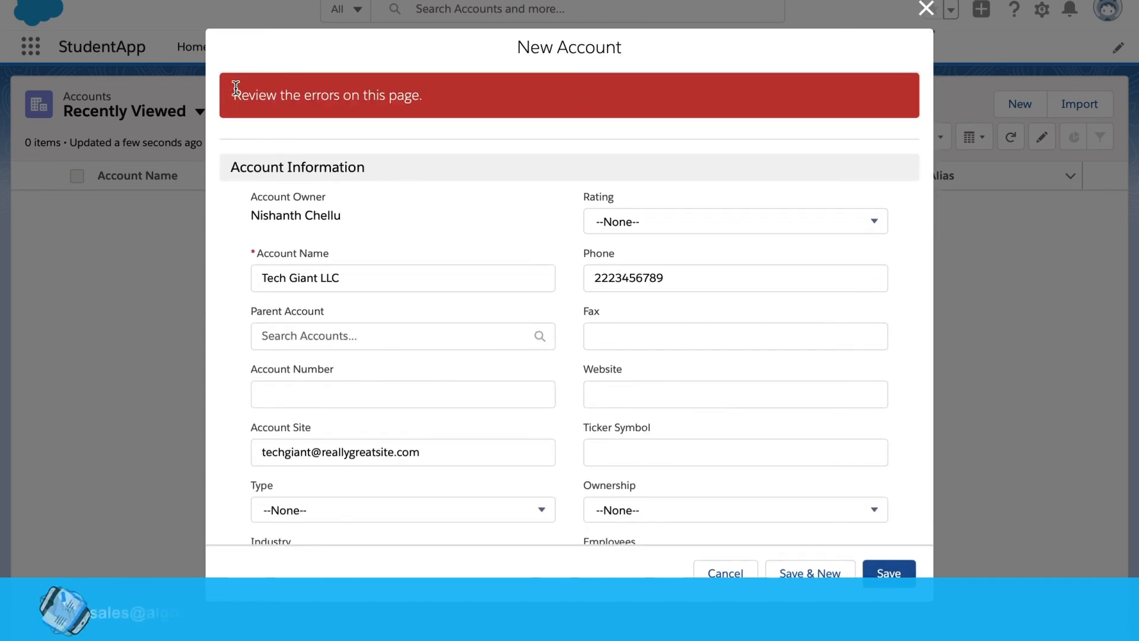
pyautogui.moveTo(236, 88); pyautogui.dragTo(421, 92)
pyautogui.click(397, 119)
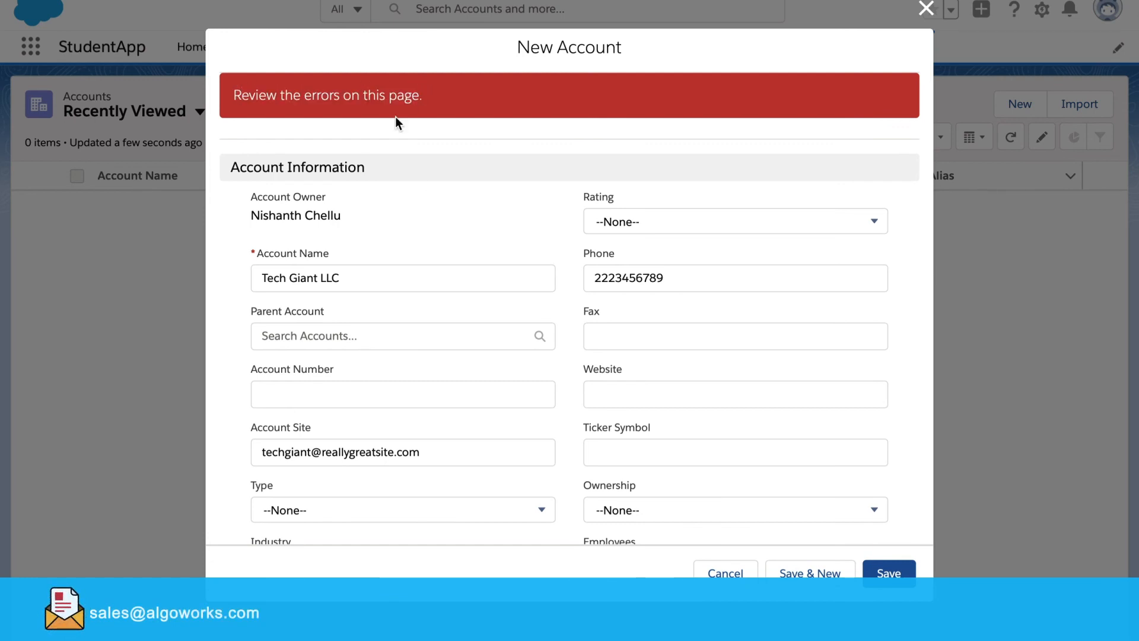
pyautogui.scroll(-5, 451, 280)
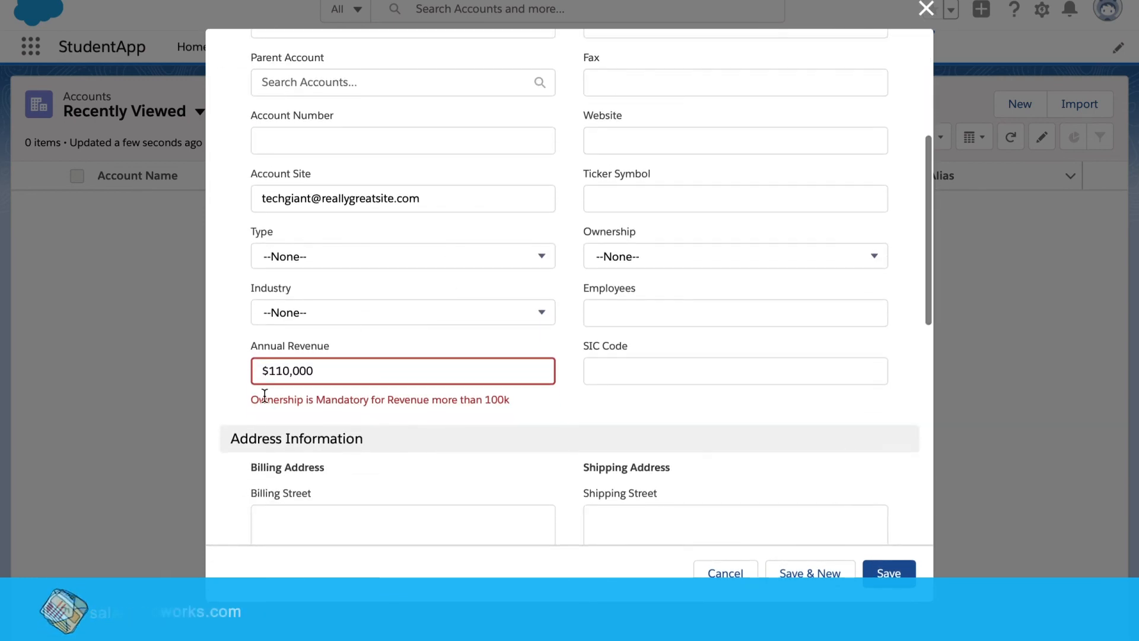
pyautogui.moveTo(251, 399); pyautogui.dragTo(492, 400)
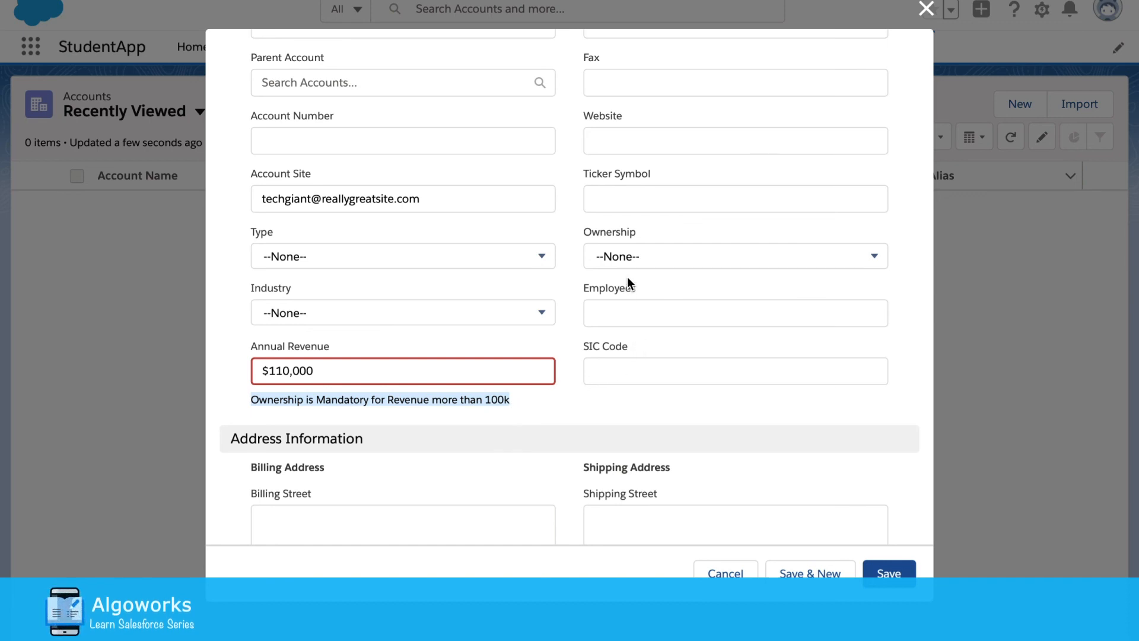
# Set Ownership to Private and save the Tech Giant LLC account
pyautogui.click(649, 259)
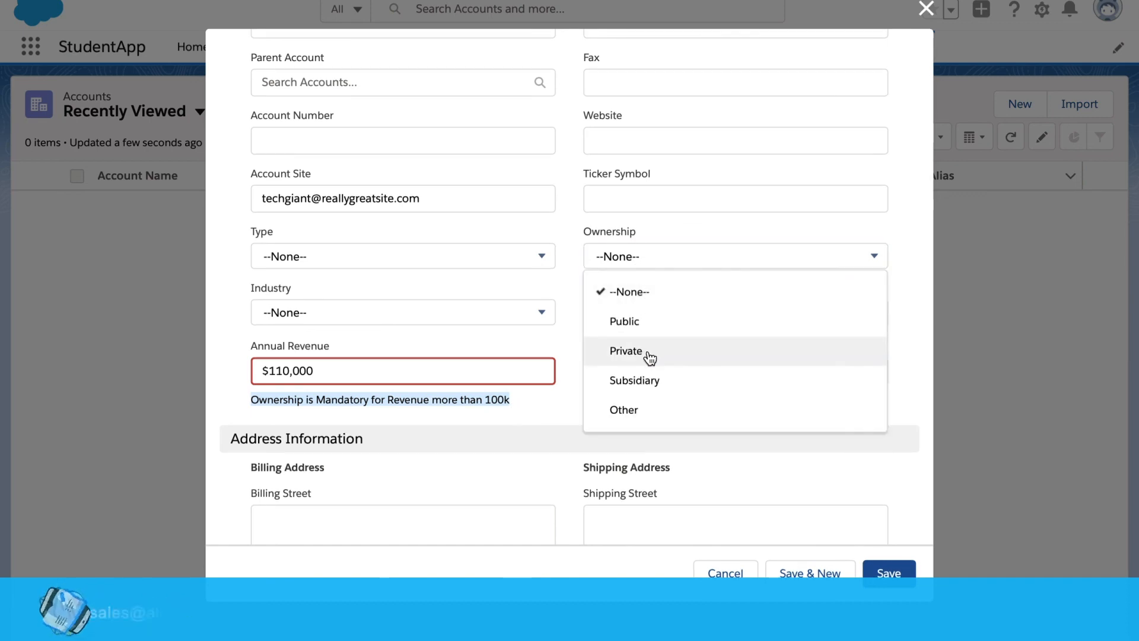
pyautogui.click(649, 353)
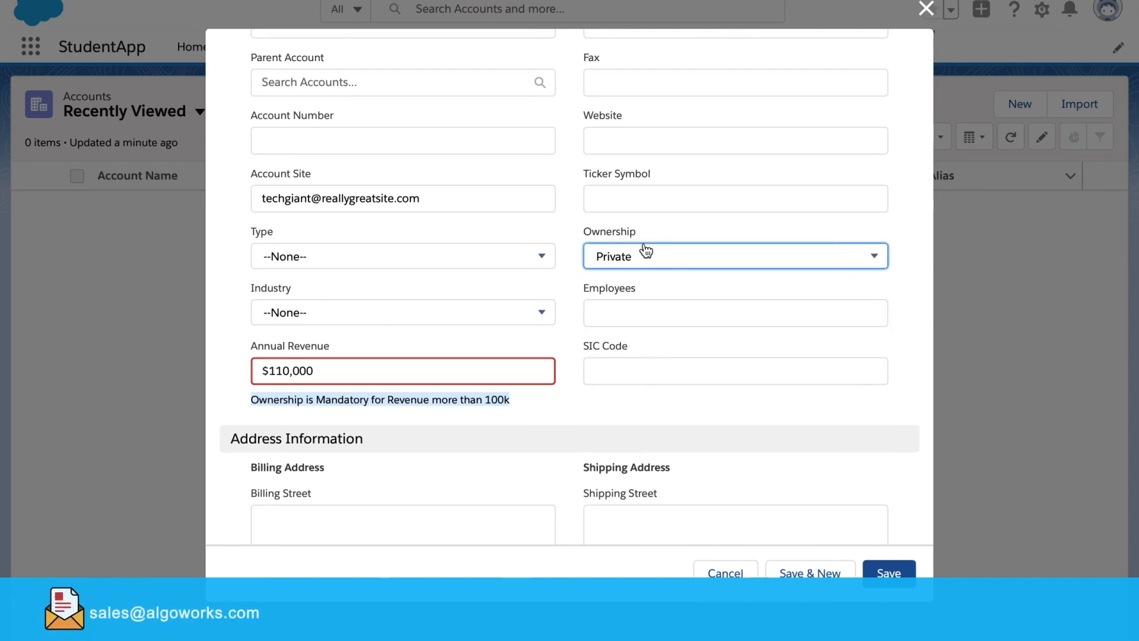
pyautogui.click(578, 404)
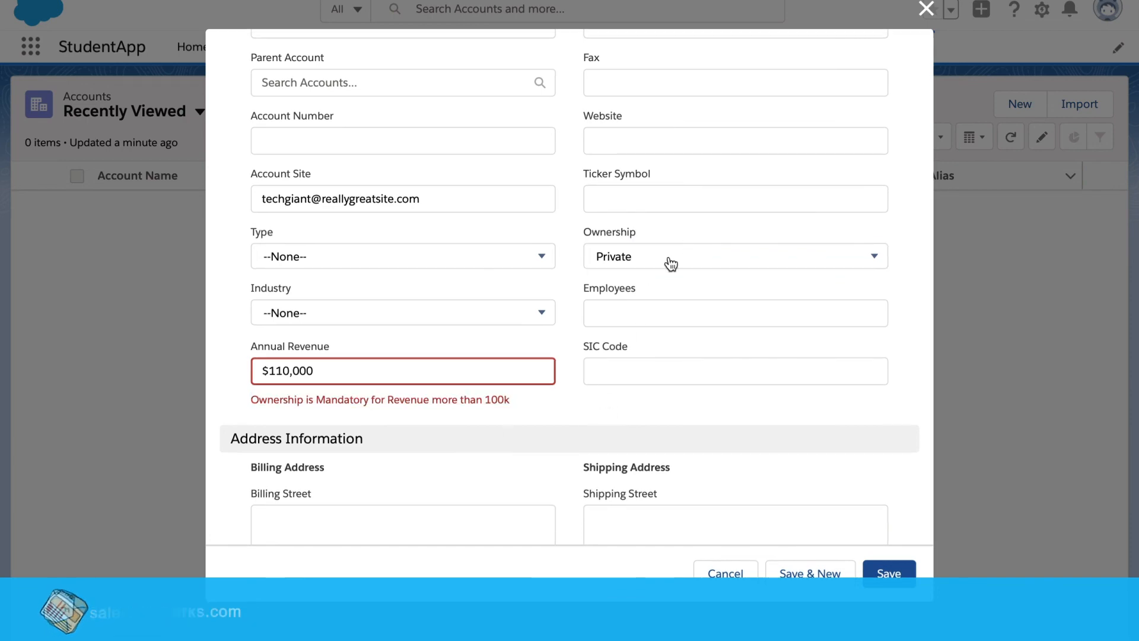
pyautogui.click(892, 580)
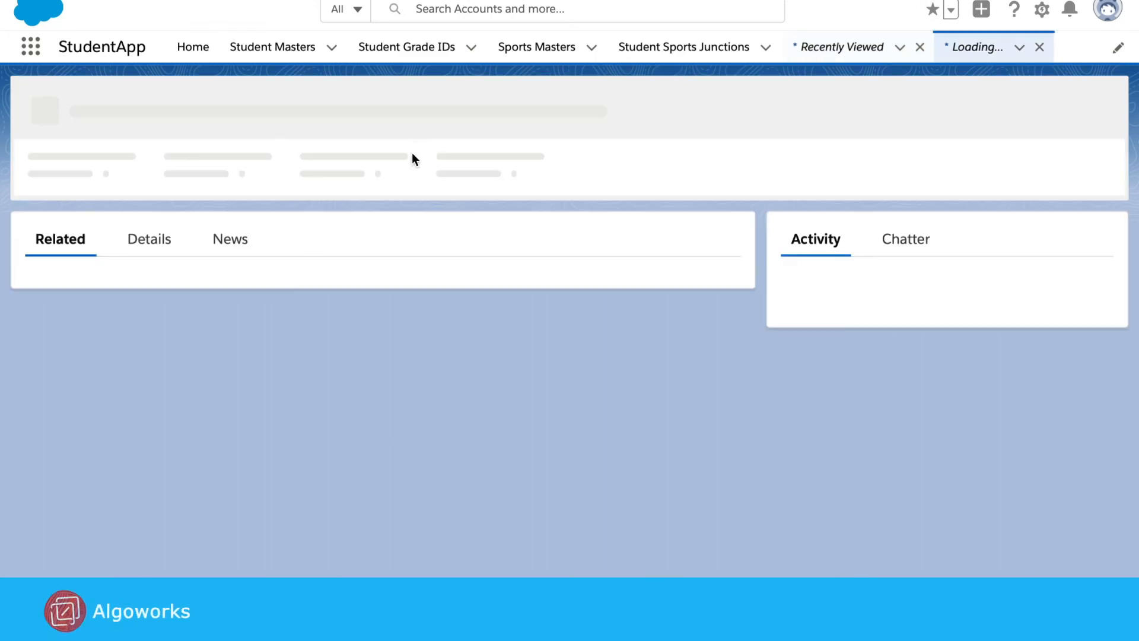